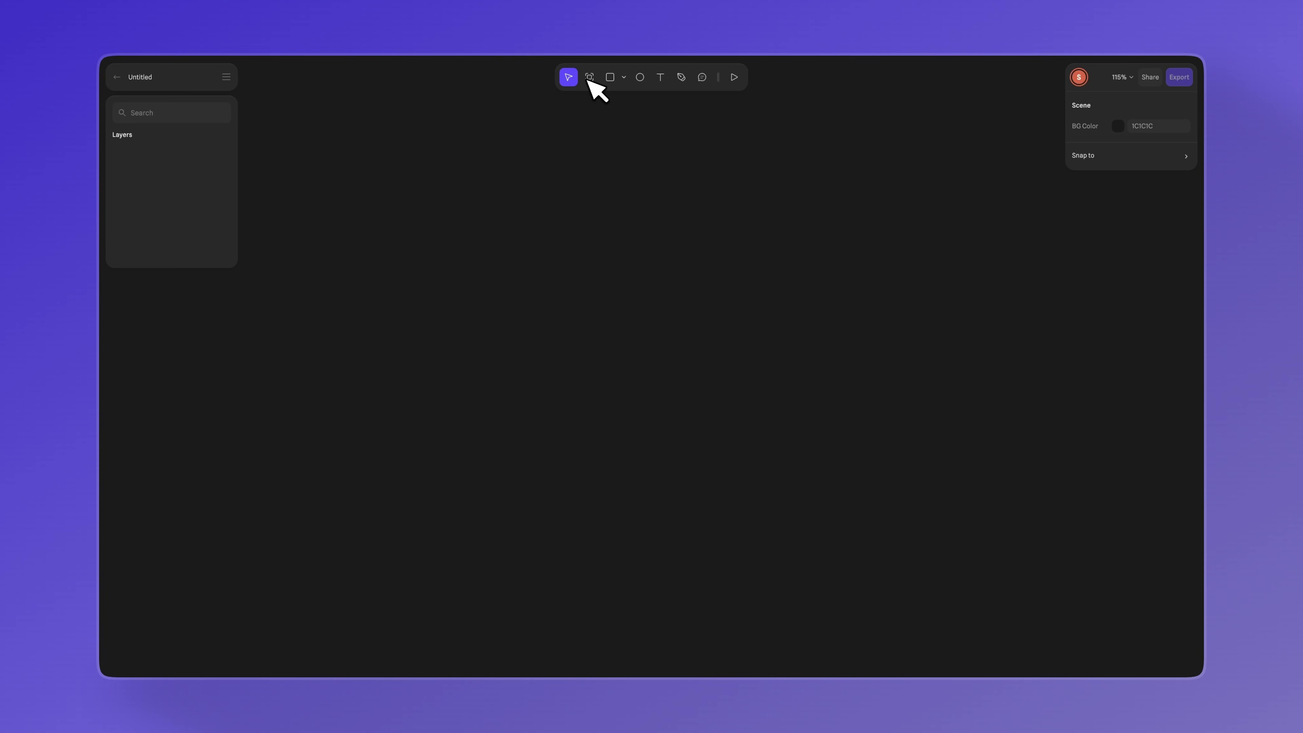
# Draw a new frame and size it to 960 × 540
pyautogui.moveTo(360, 191); pyautogui.dragTo(1006, 562)
pyautogui.click(1133, 264)
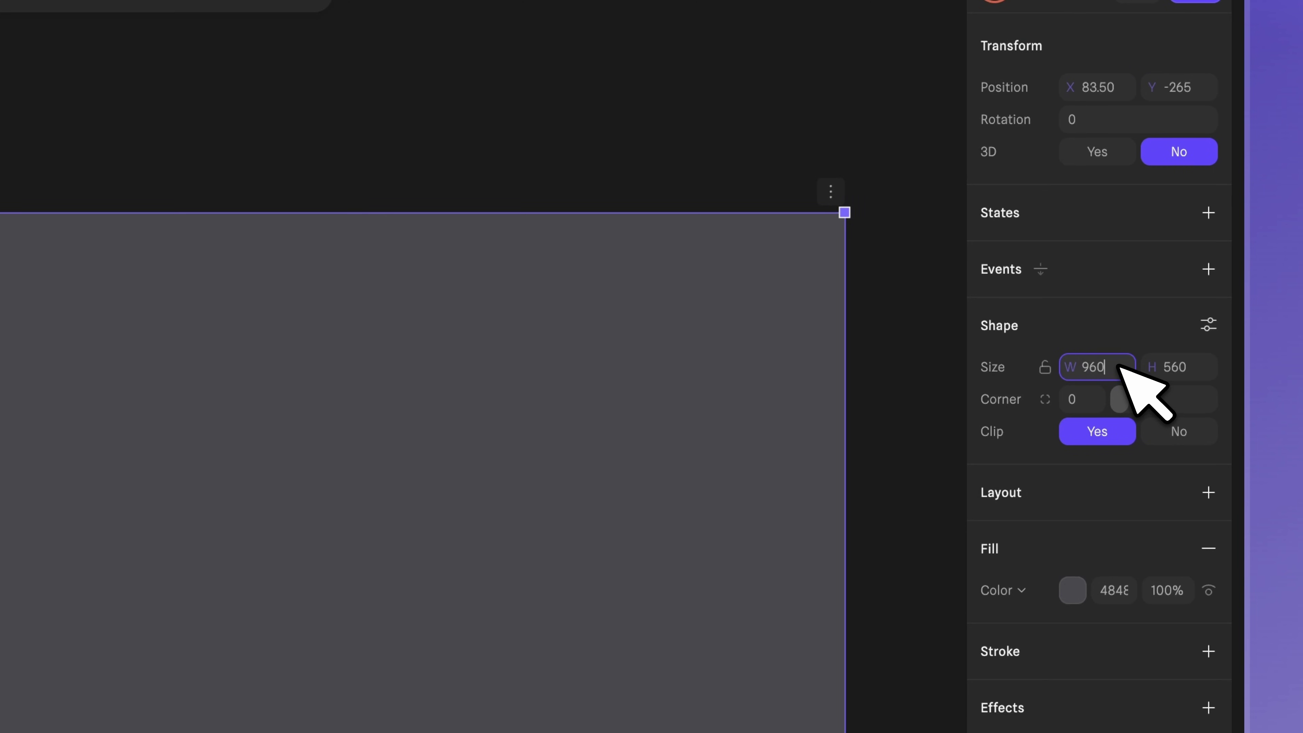
pyautogui.click(1201, 367)
pyautogui.write('540')
pyautogui.press('Return')
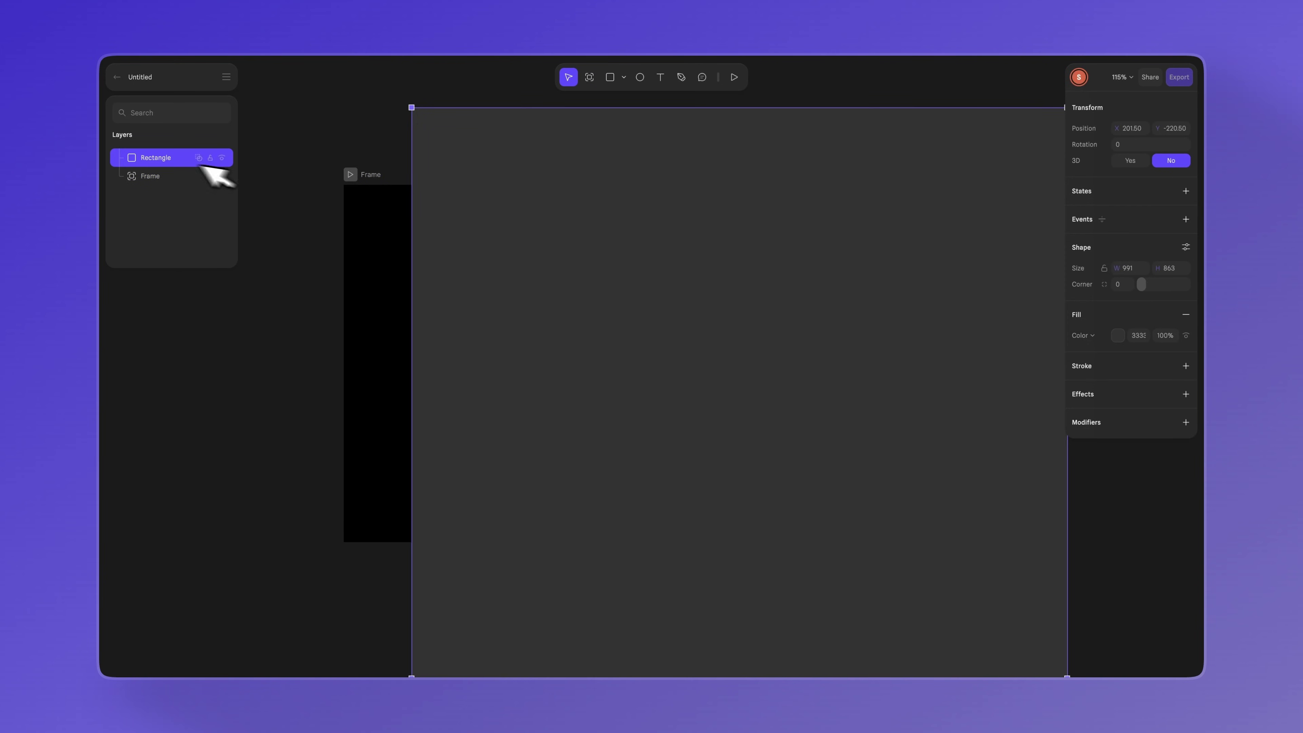
# Place the rectangle inside the frame and give it an image fill with the uploaded portrait
pyautogui.moveTo(168, 176); pyautogui.dragTo(169, 177)
pyautogui.click(1095, 467)
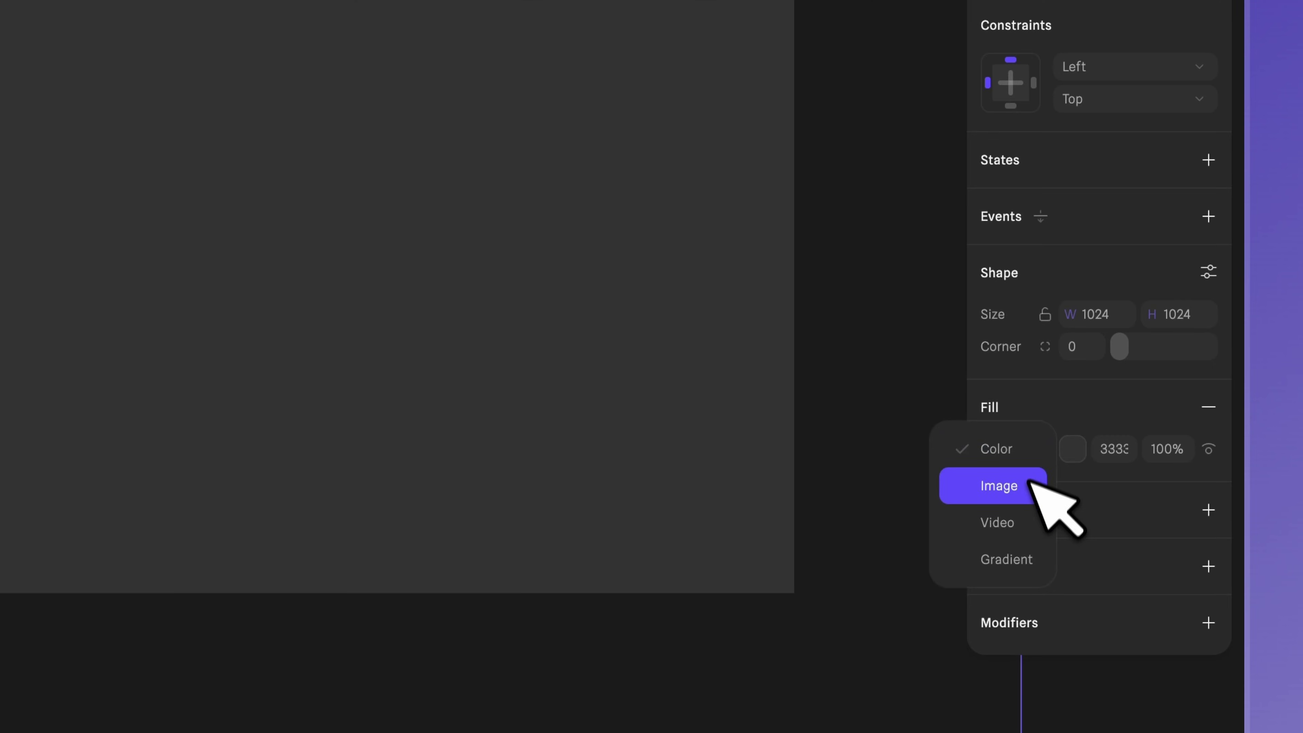
pyautogui.click(1103, 484)
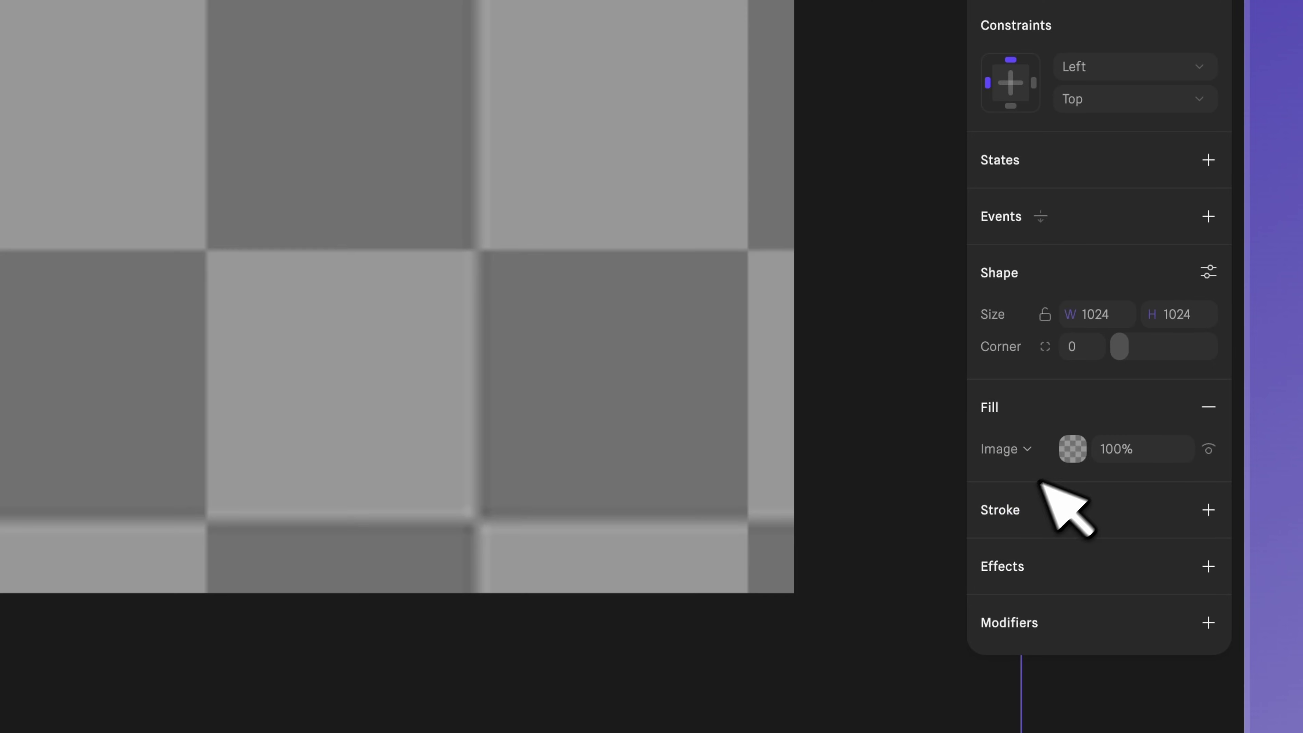
pyautogui.click(1072, 448)
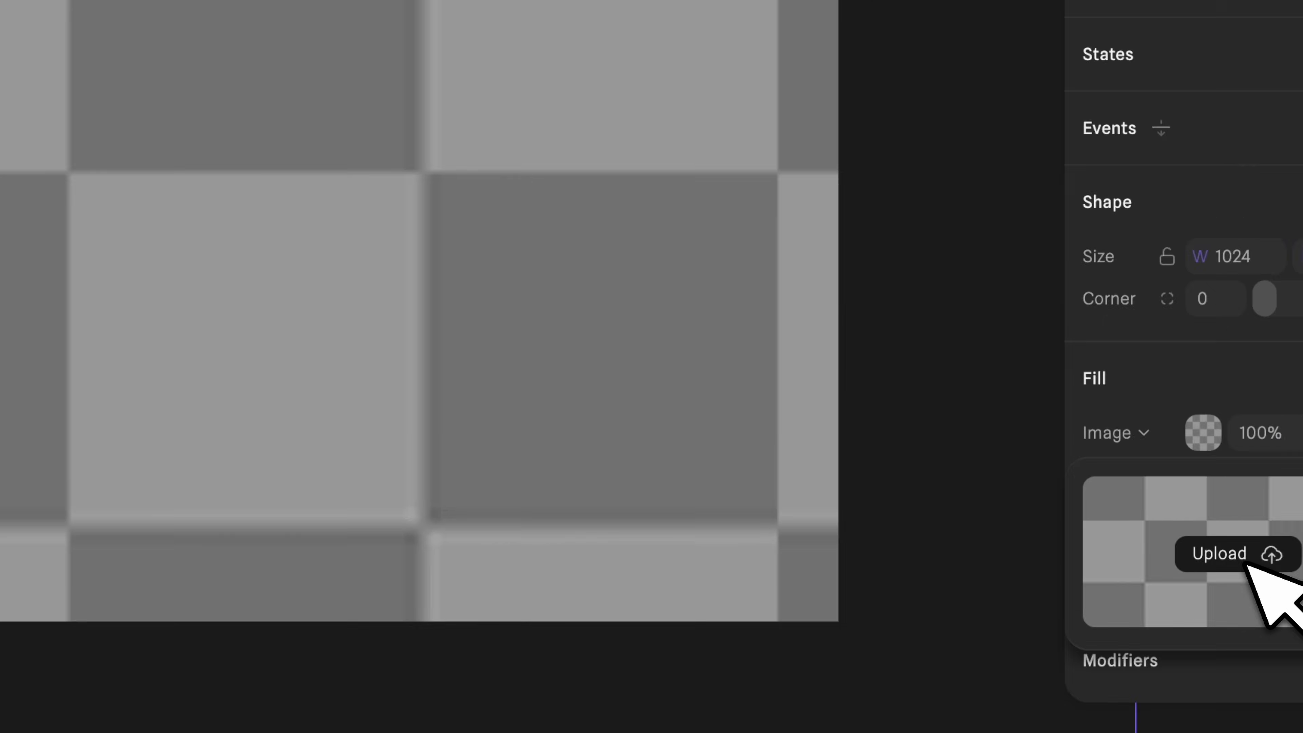
pyautogui.click(1118, 541)
pyautogui.click(660, 621)
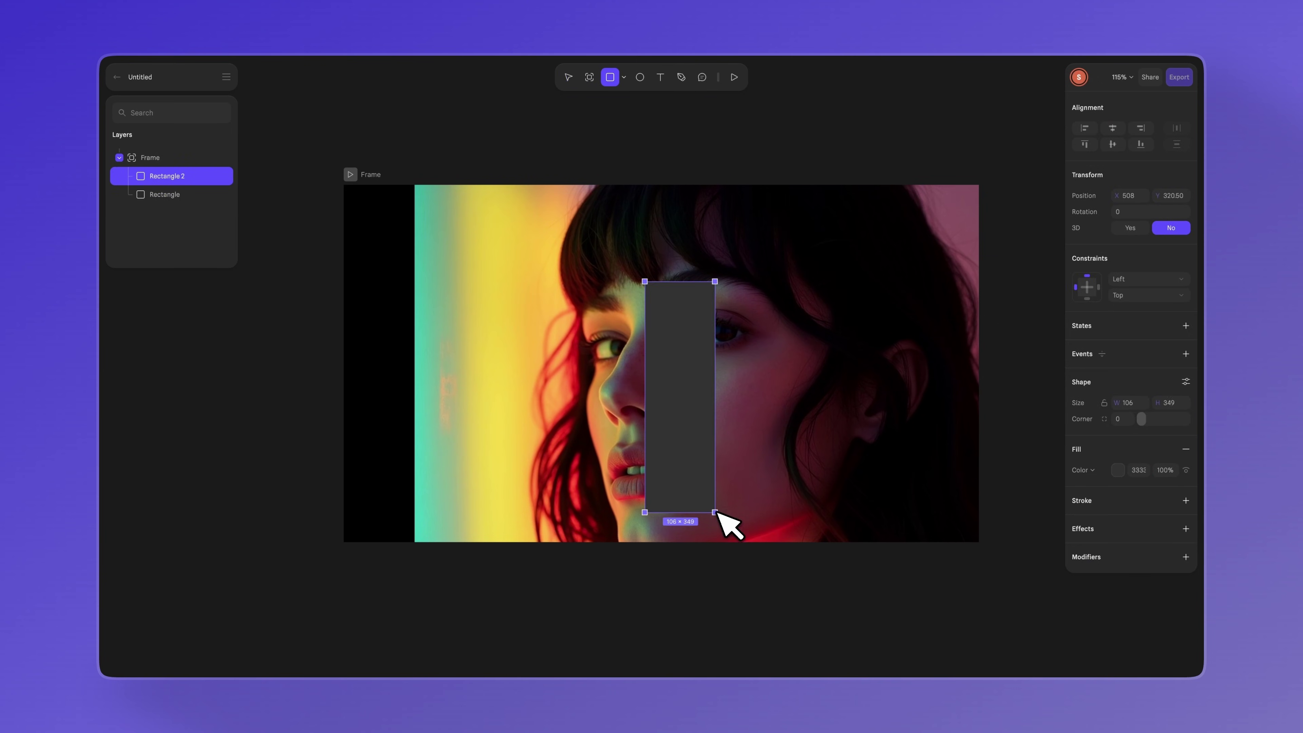
# Size the rectangle to 180 × 424 and centre it in the frame
pyautogui.write('180')
pyautogui.press('Tab')
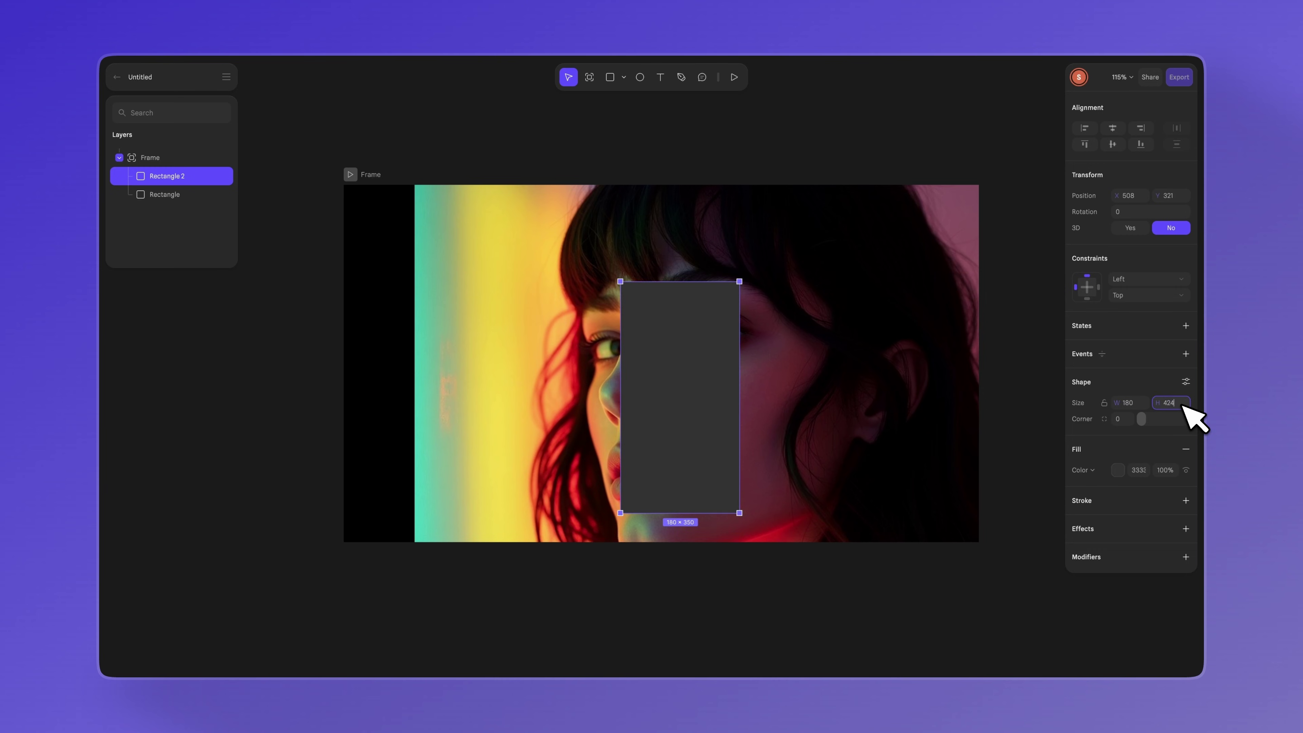
pyautogui.write('424')
pyautogui.press('Return')
pyautogui.click(1112, 128)
pyautogui.click(1112, 144)
# Duplicate the tall rectangle and rotate the copy 90°
pyautogui.press('super+d')
pyautogui.click(1124, 211)
pyautogui.write('90')
pyautogui.press('Return')
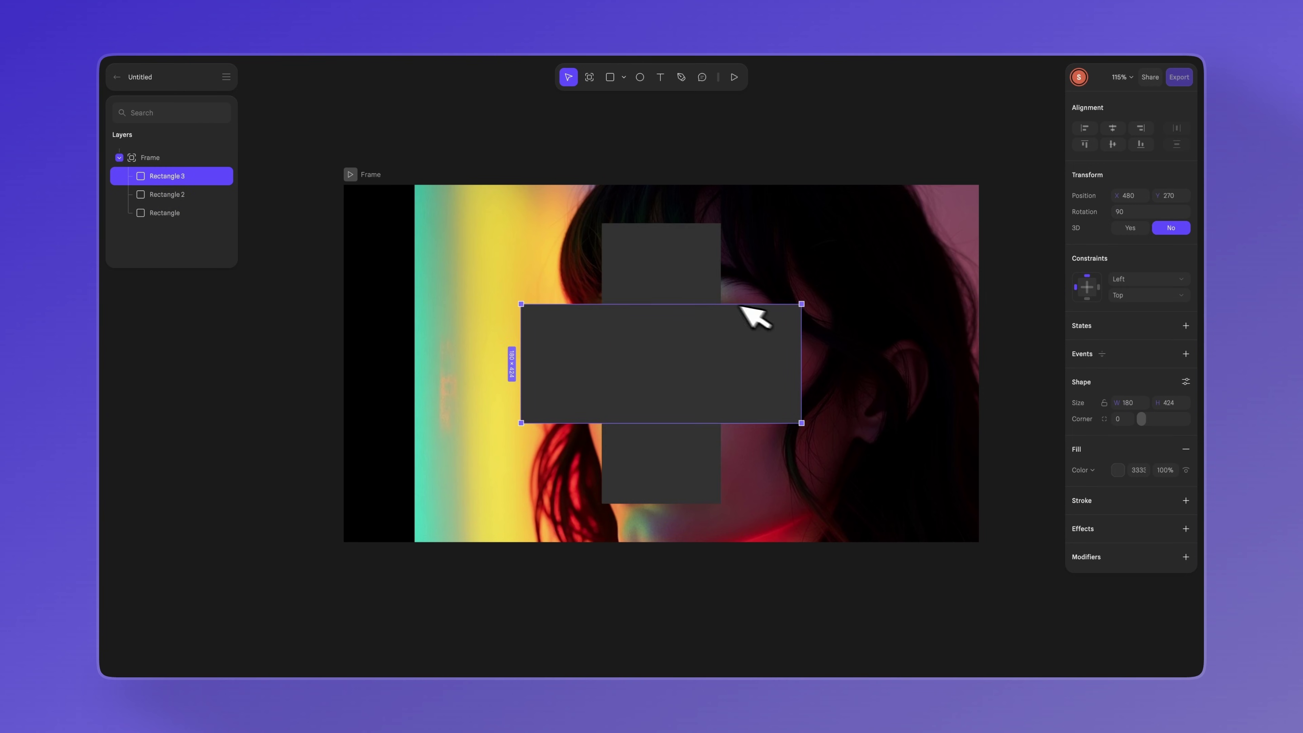
# Union both rectangles, round the corners to 22 and rotate the cross 45°
pyautogui.keyDown('shift'); pyautogui.click(689, 275); pyautogui.keyUp('shift')
pyautogui.click(1092, 128)
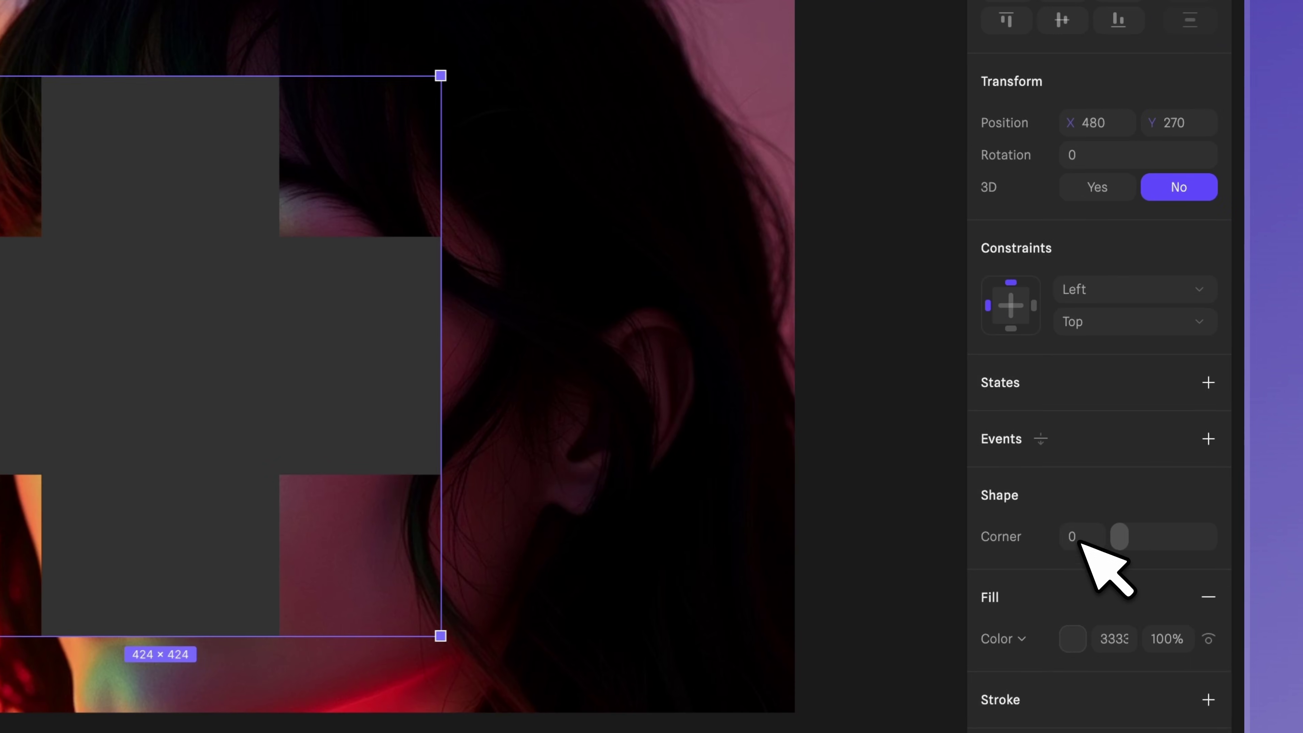
pyautogui.click(1080, 537)
pyautogui.click(1077, 154)
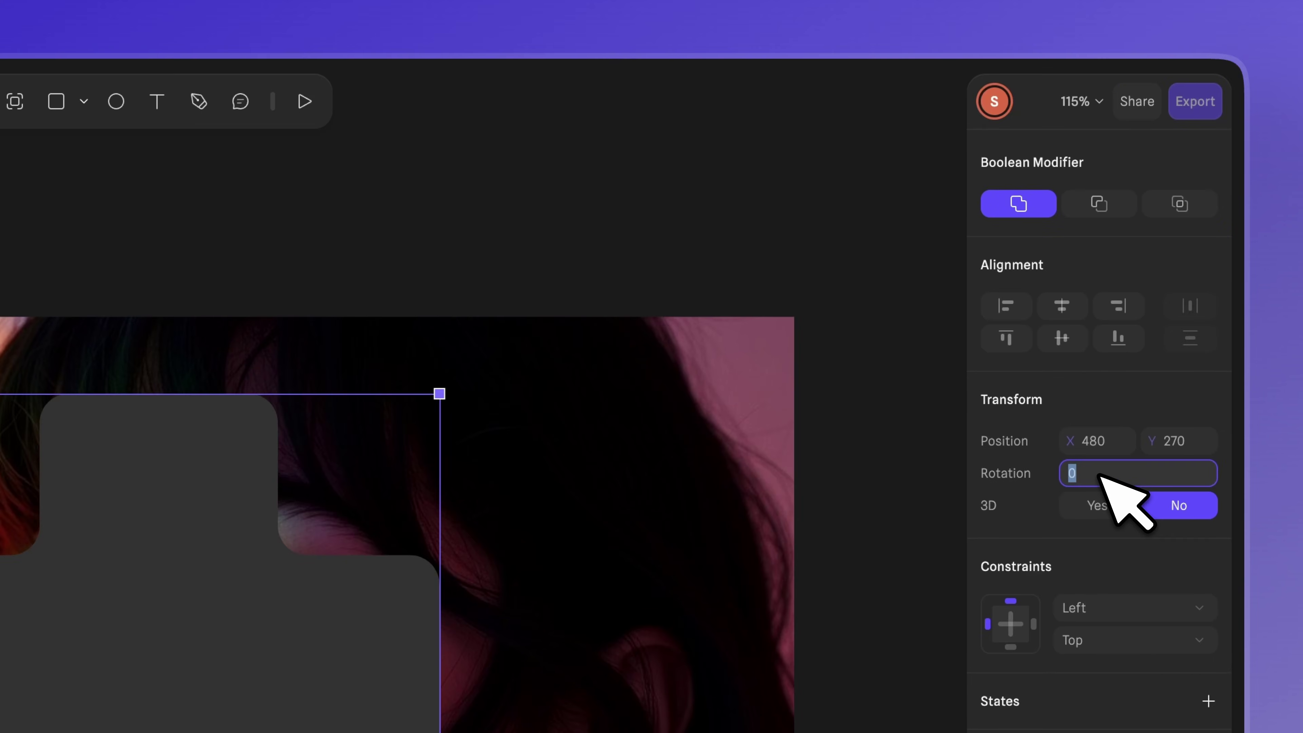
pyautogui.write('45')
pyautogui.press('Return')
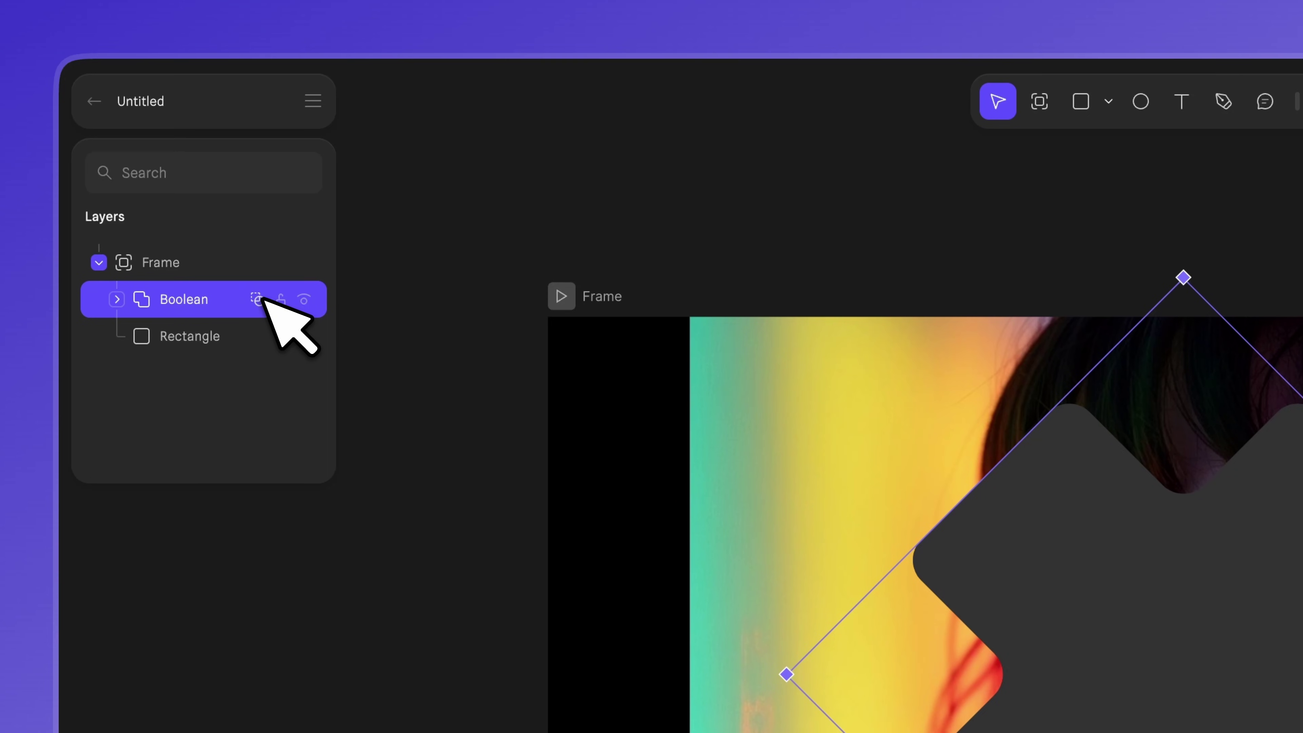
# Drag the photo Rectangle layer above the Boolean X layer in Layers
pyautogui.click(202, 337)
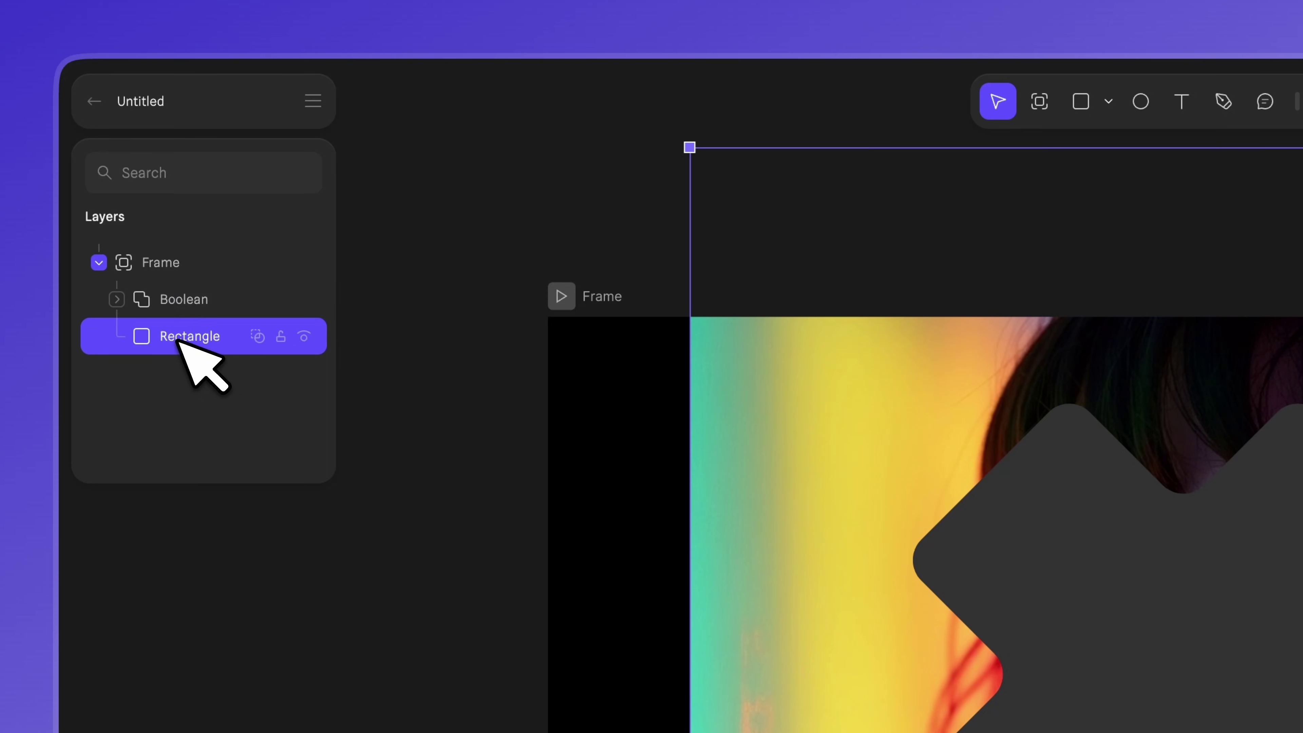
pyautogui.moveTo(178, 340); pyautogui.dragTo(191, 282)
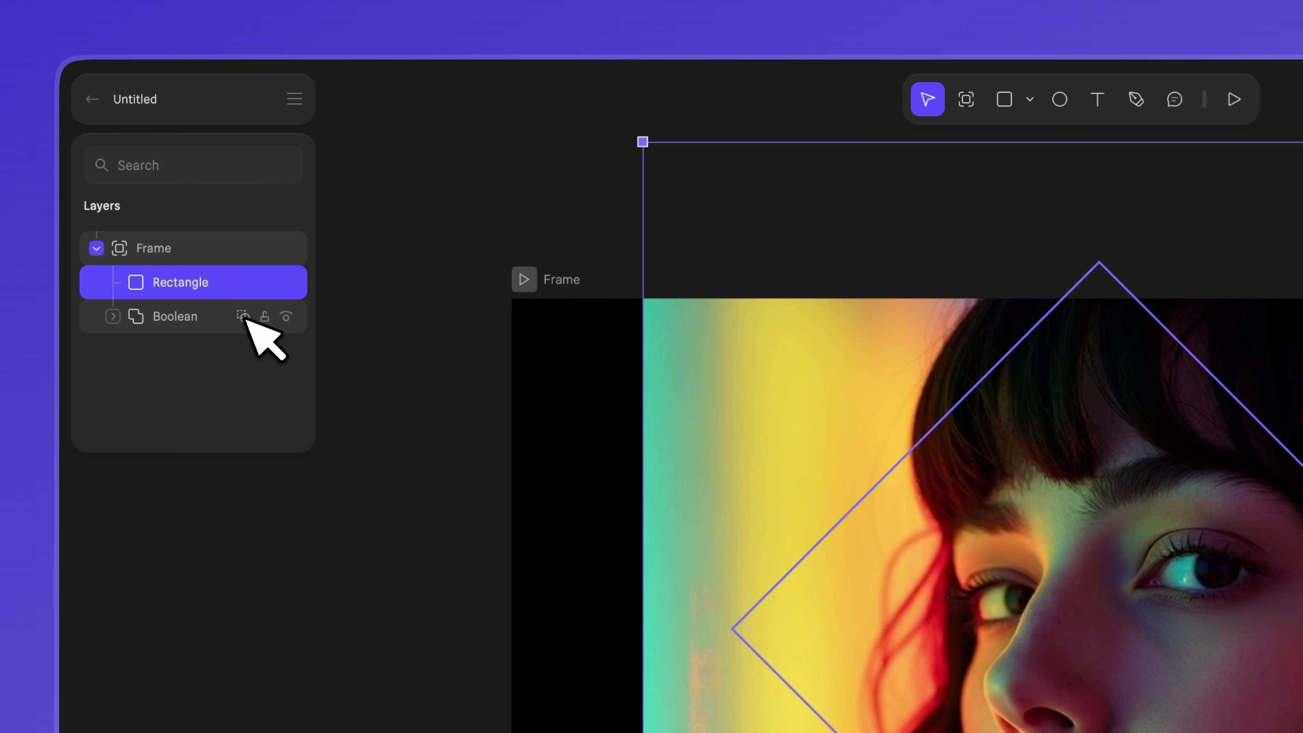
pyautogui.click(244, 316)
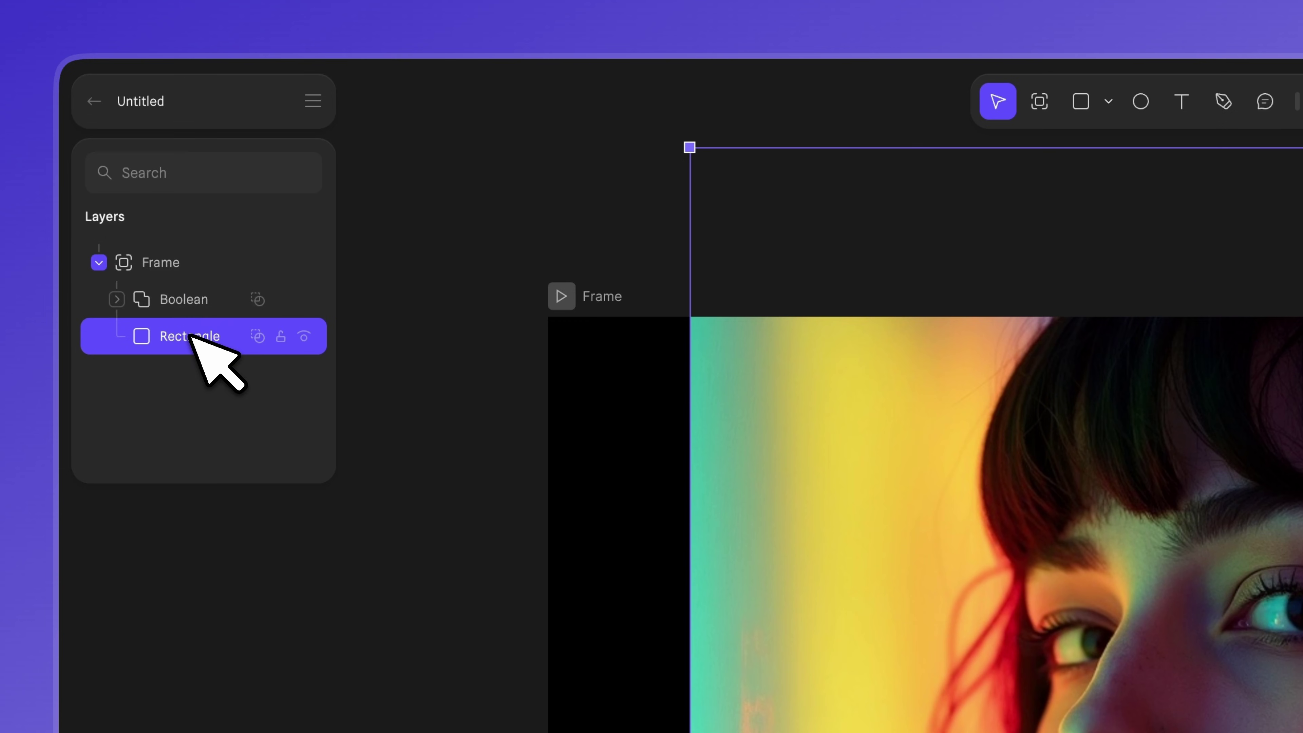
pyautogui.moveTo(192, 338); pyautogui.dragTo(219, 287)
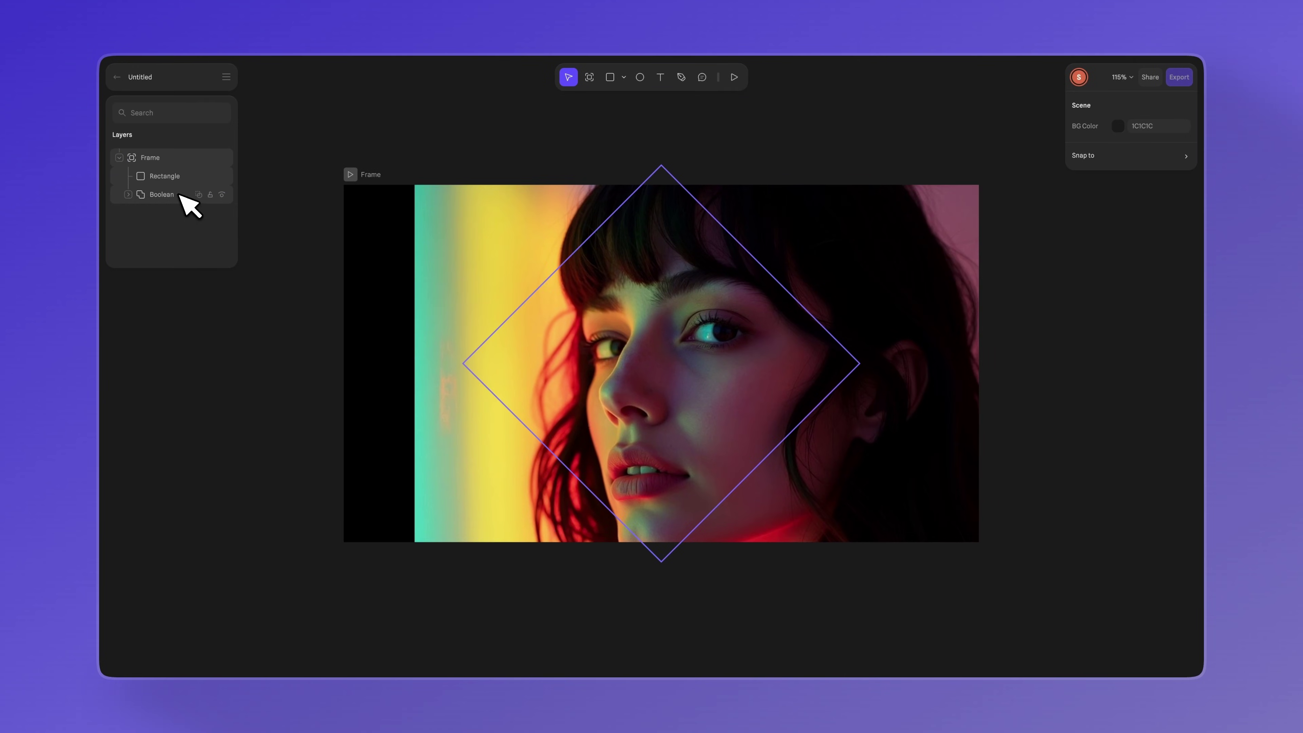
# Select the Boolean and Rectangle layers and apply Use as mask to clip the portrait
pyautogui.click(181, 195)
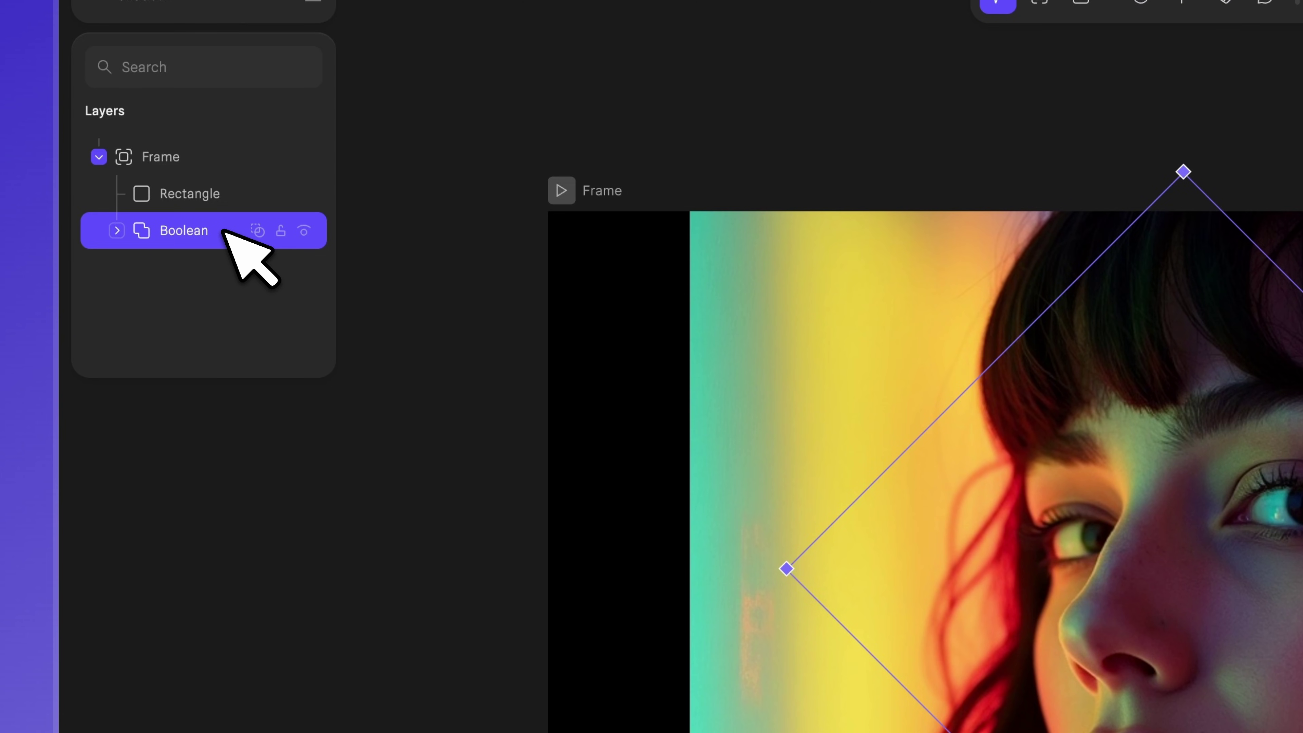
pyautogui.keyDown('shift'); pyautogui.click(206, 195); pyautogui.keyUp('shift')
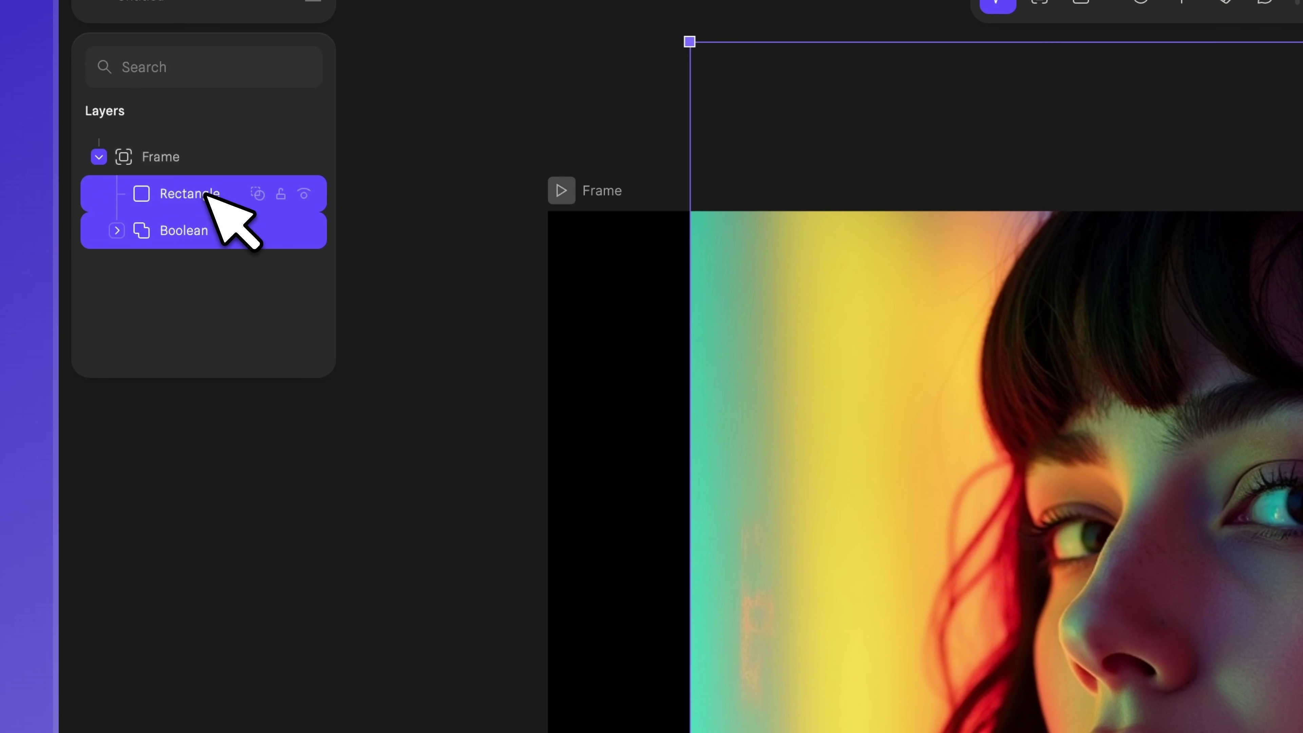
pyautogui.rightClick(201, 215)
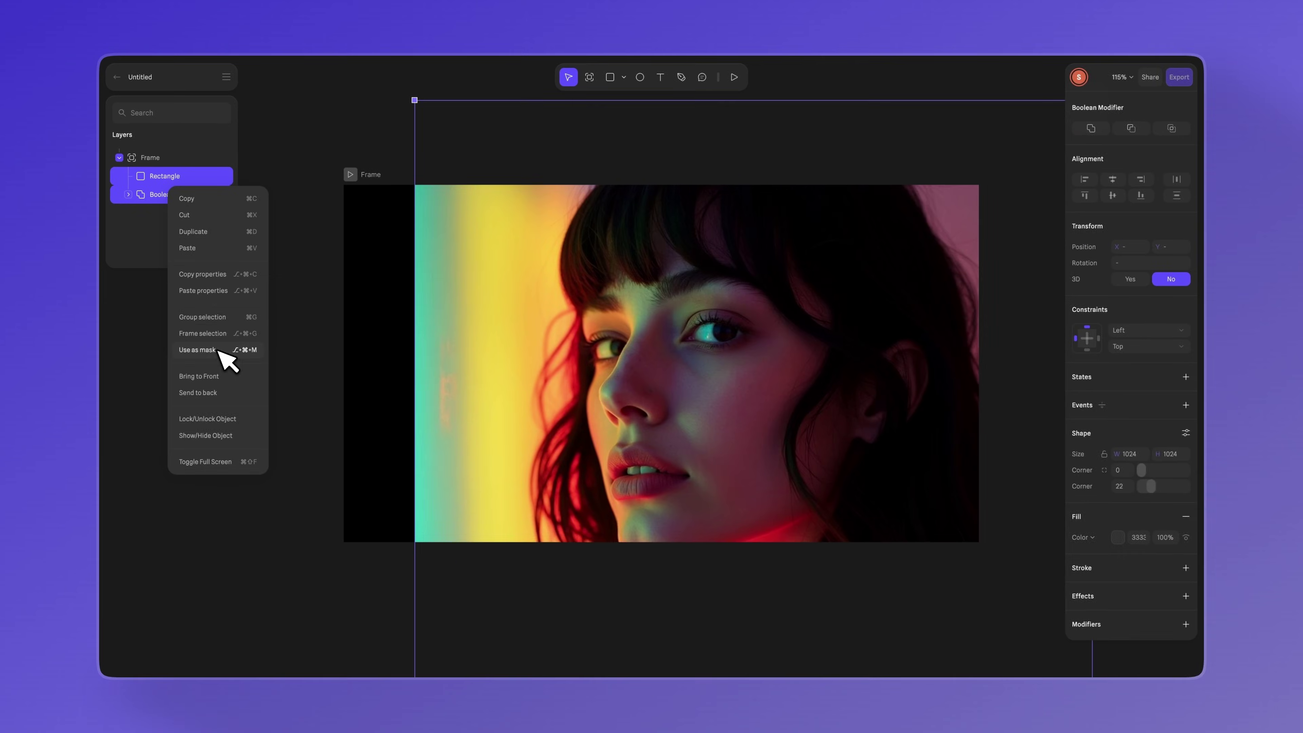
pyautogui.click(218, 350)
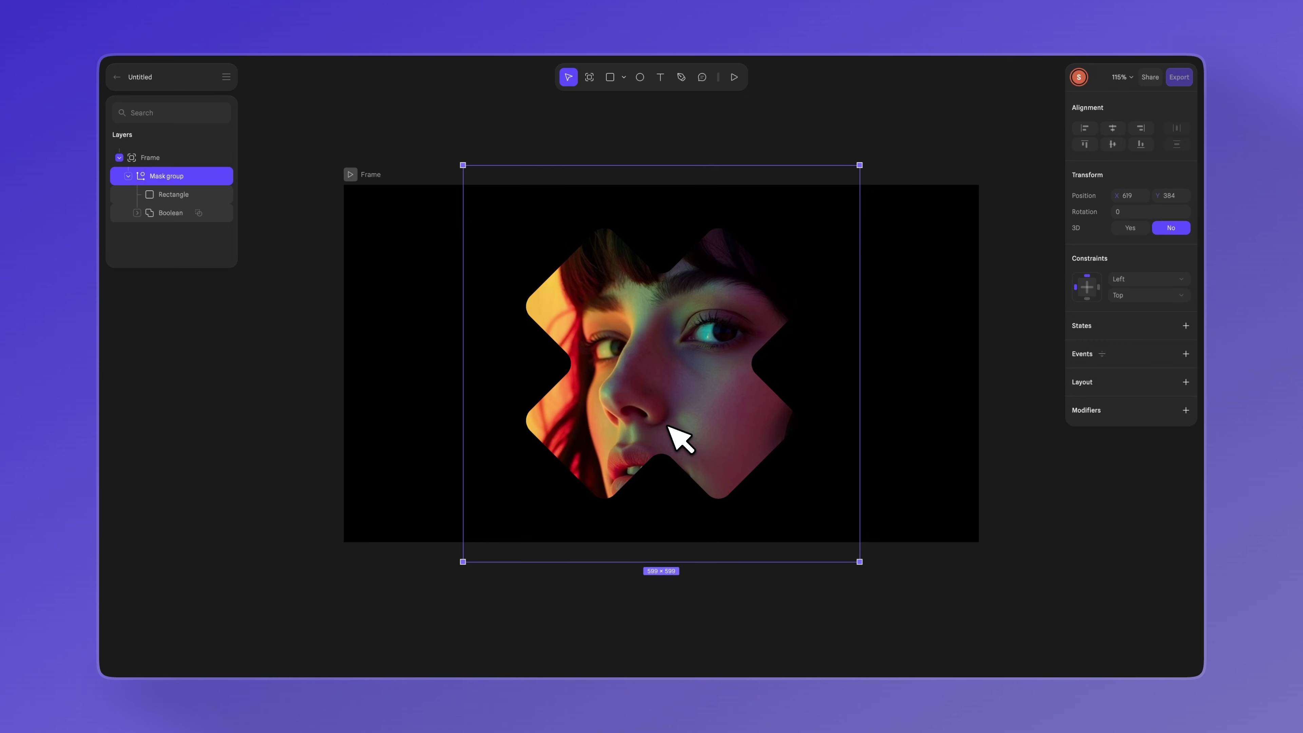
# Add a new state to the X shape with rotation 405°
pyautogui.click(170, 212)
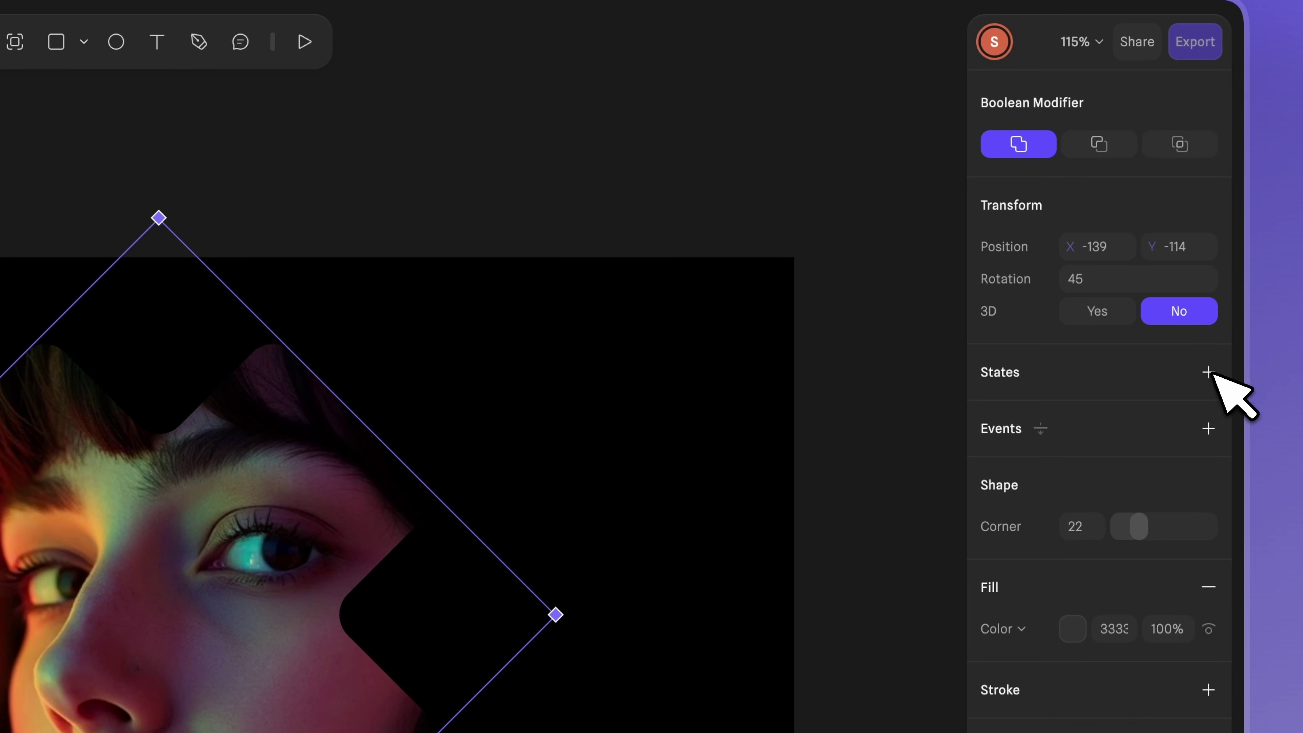
pyautogui.click(1208, 372)
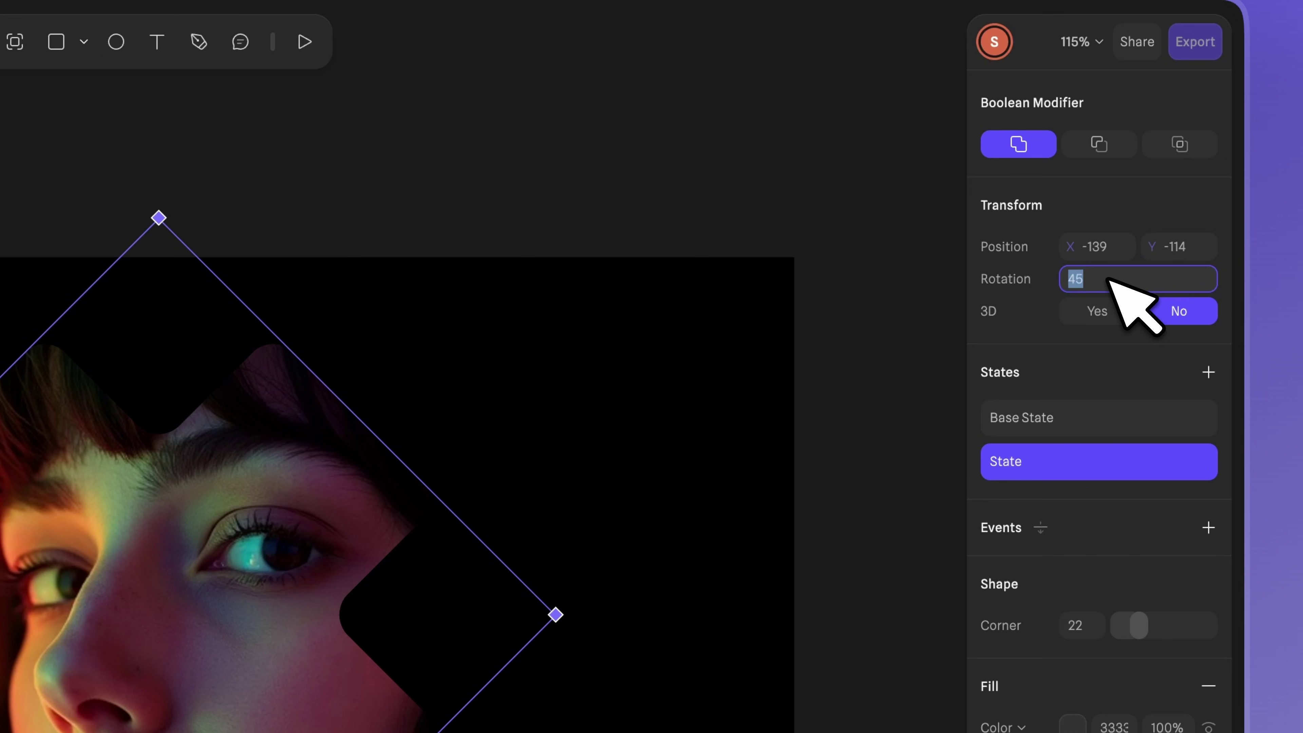
pyautogui.write('405')
# Add a Start event with a Linear 5-second transition set to loop infinitely
pyautogui.click(1208, 527)
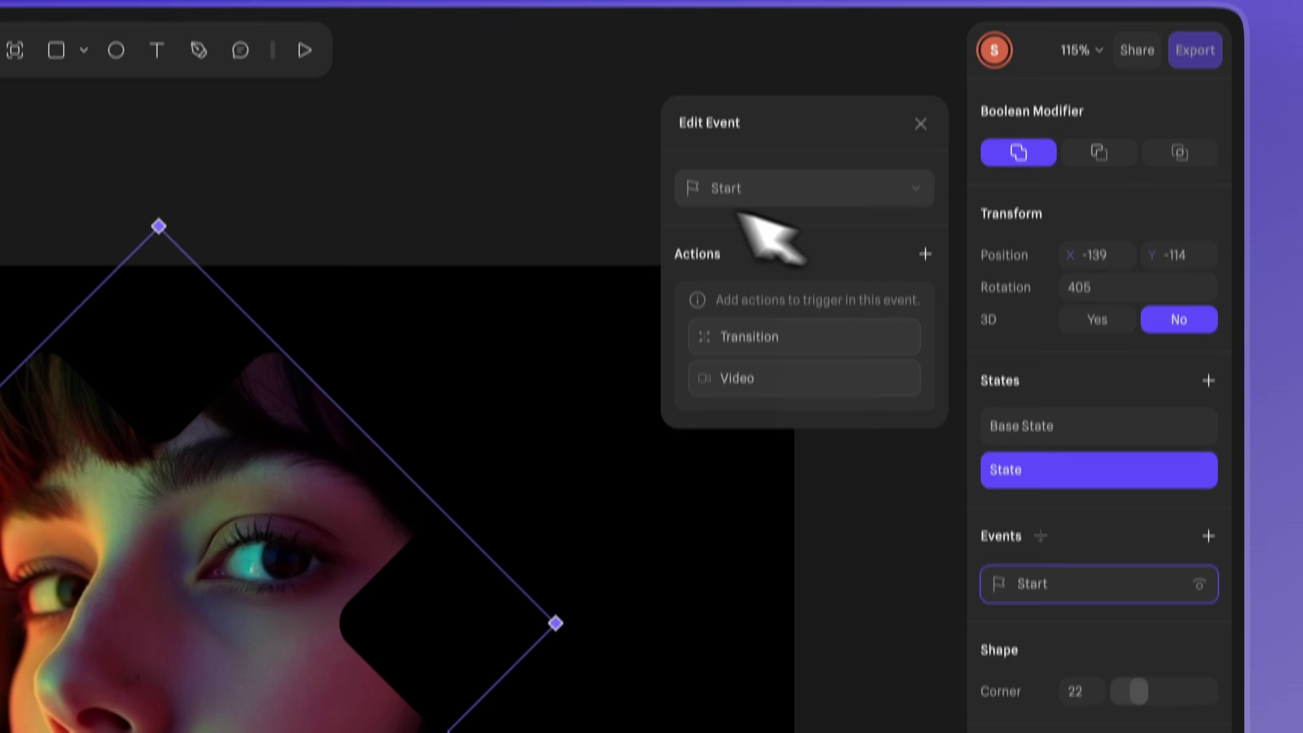
pyautogui.click(807, 353)
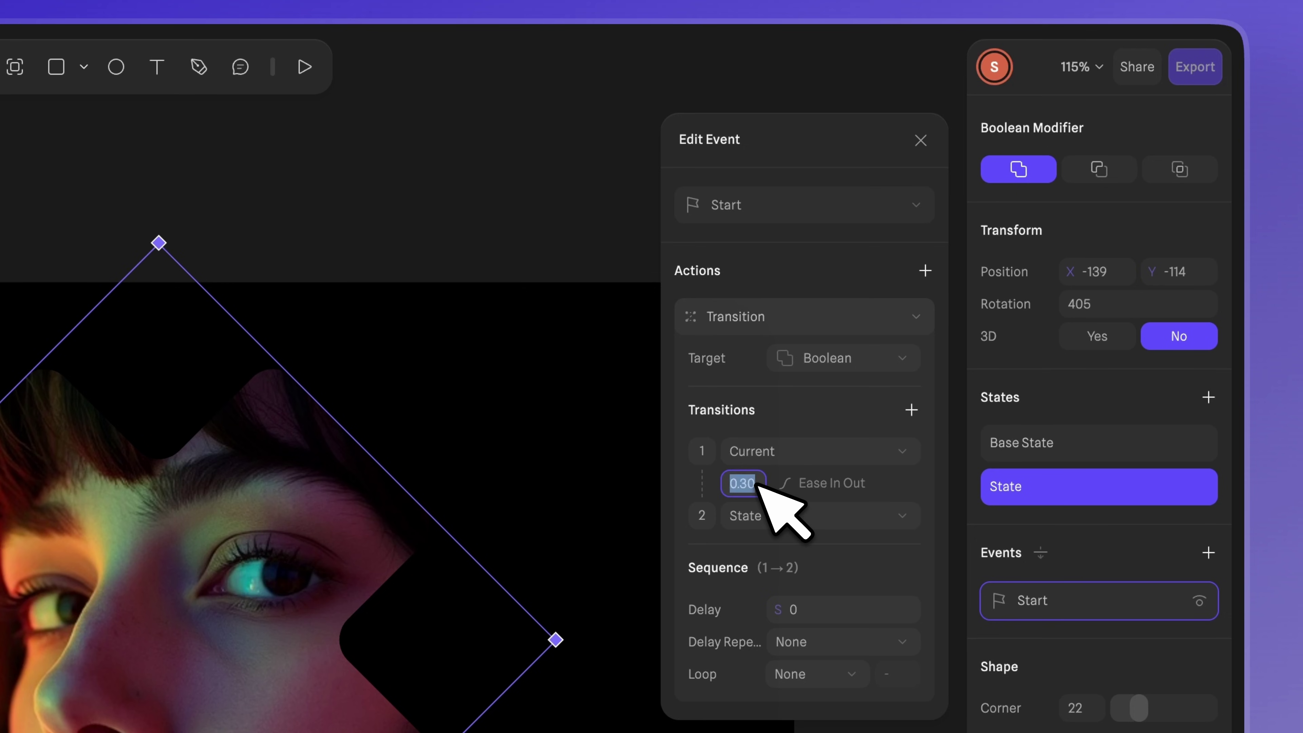
pyautogui.click(841, 482)
pyautogui.click(867, 562)
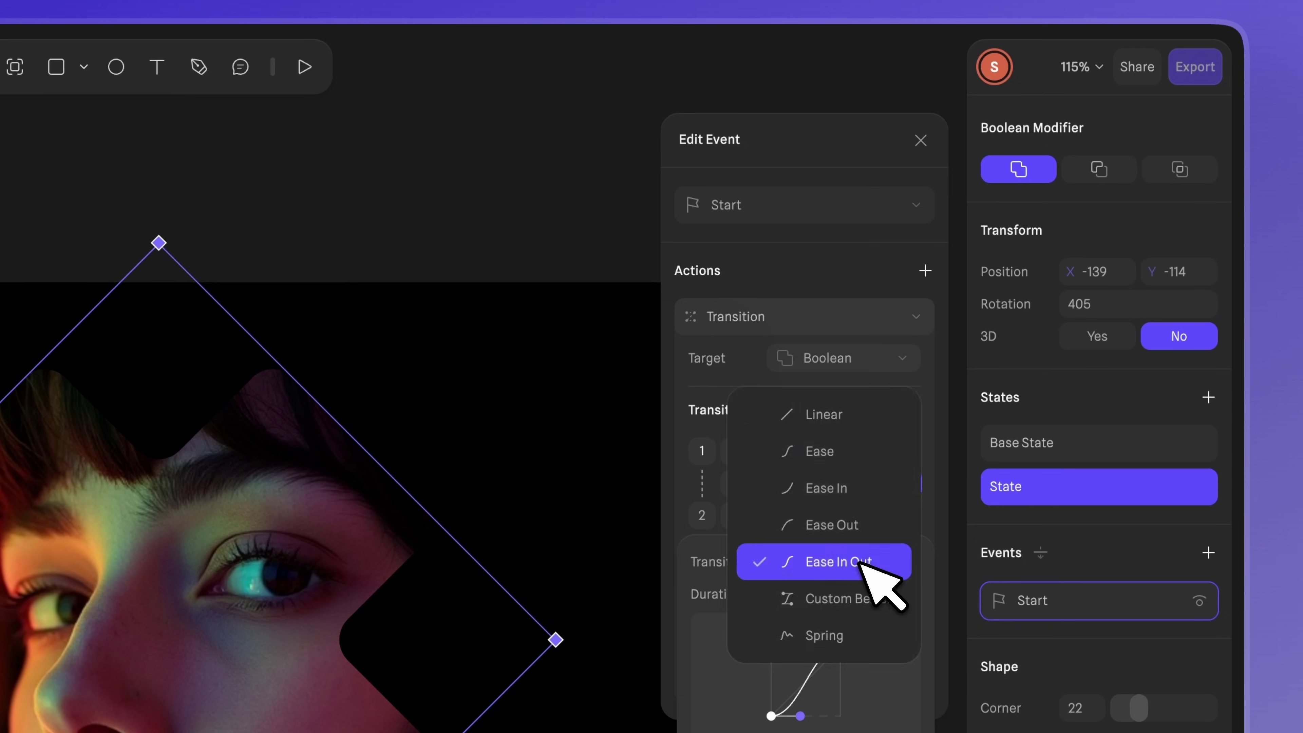
pyautogui.click(854, 417)
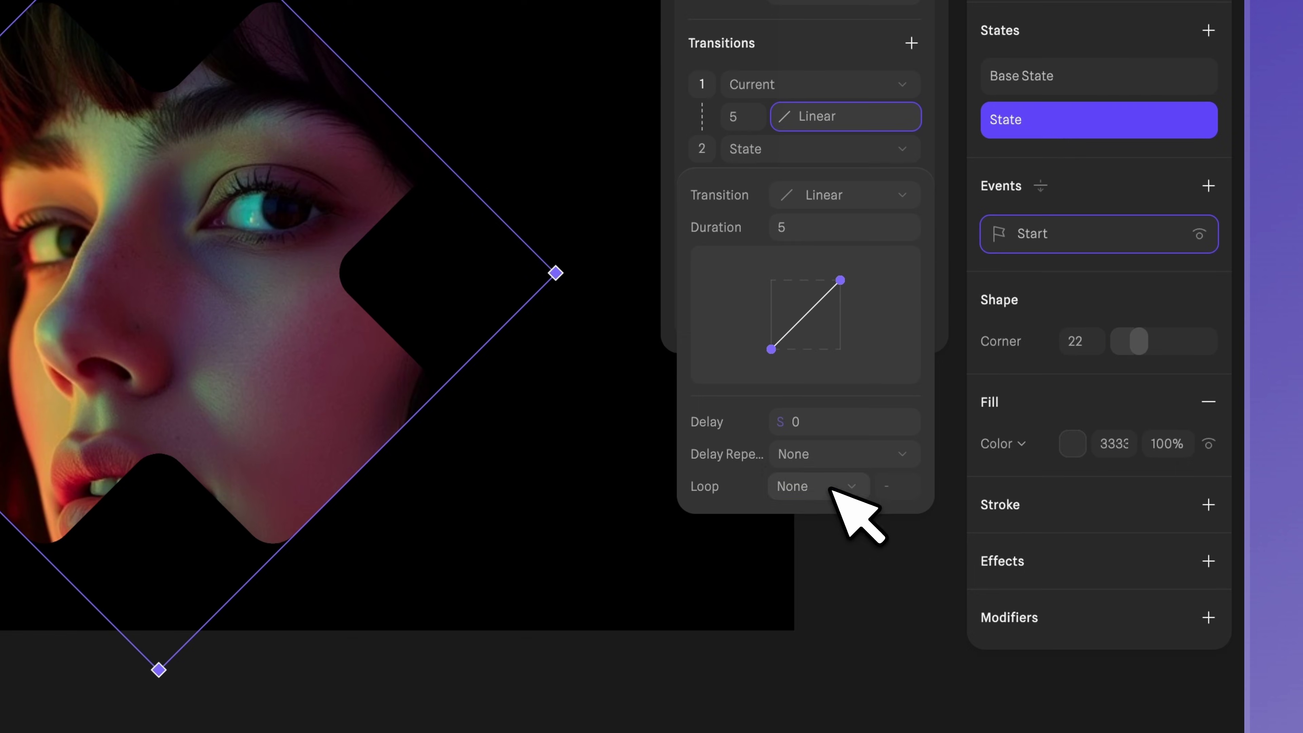
pyautogui.click(846, 485)
pyautogui.click(823, 557)
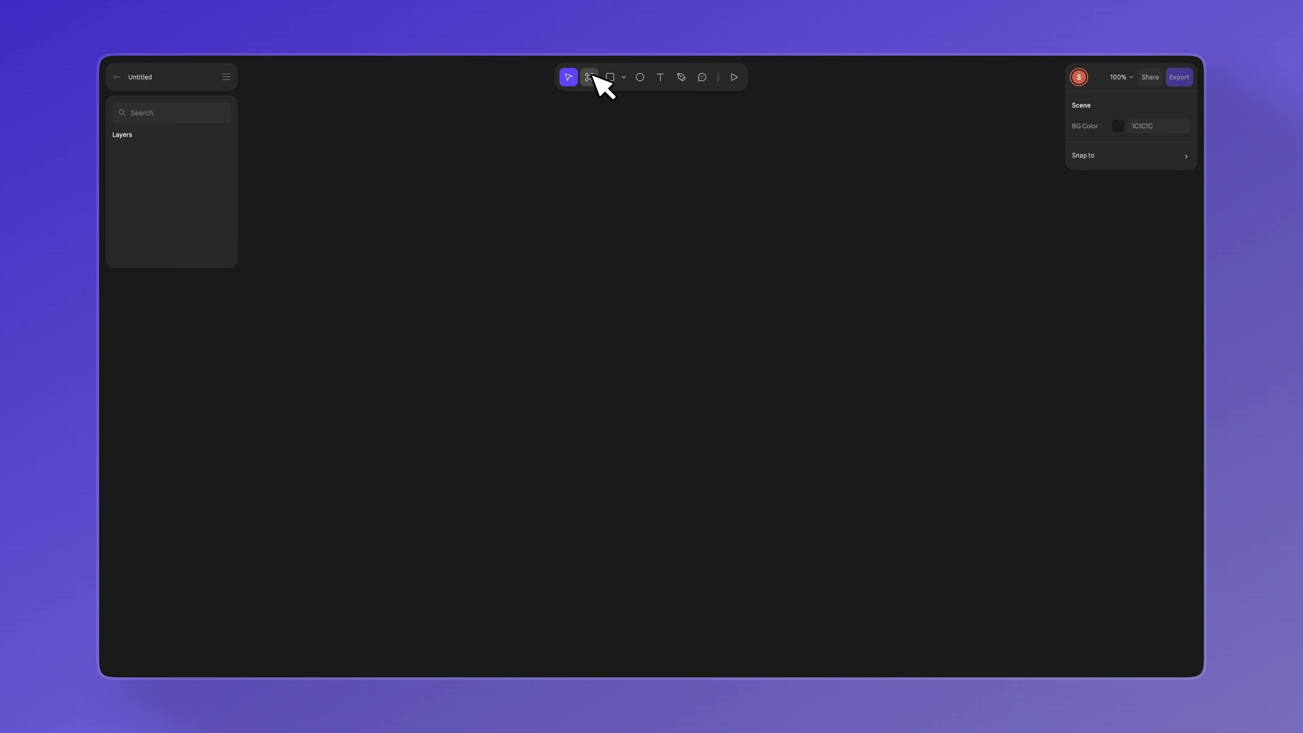
# Draw a new 960 × 540 frame and fill it black
pyautogui.moveTo(354, 181); pyautogui.dragTo(425, 194)
pyautogui.moveTo(878, 493); pyautogui.dragTo(969, 546)
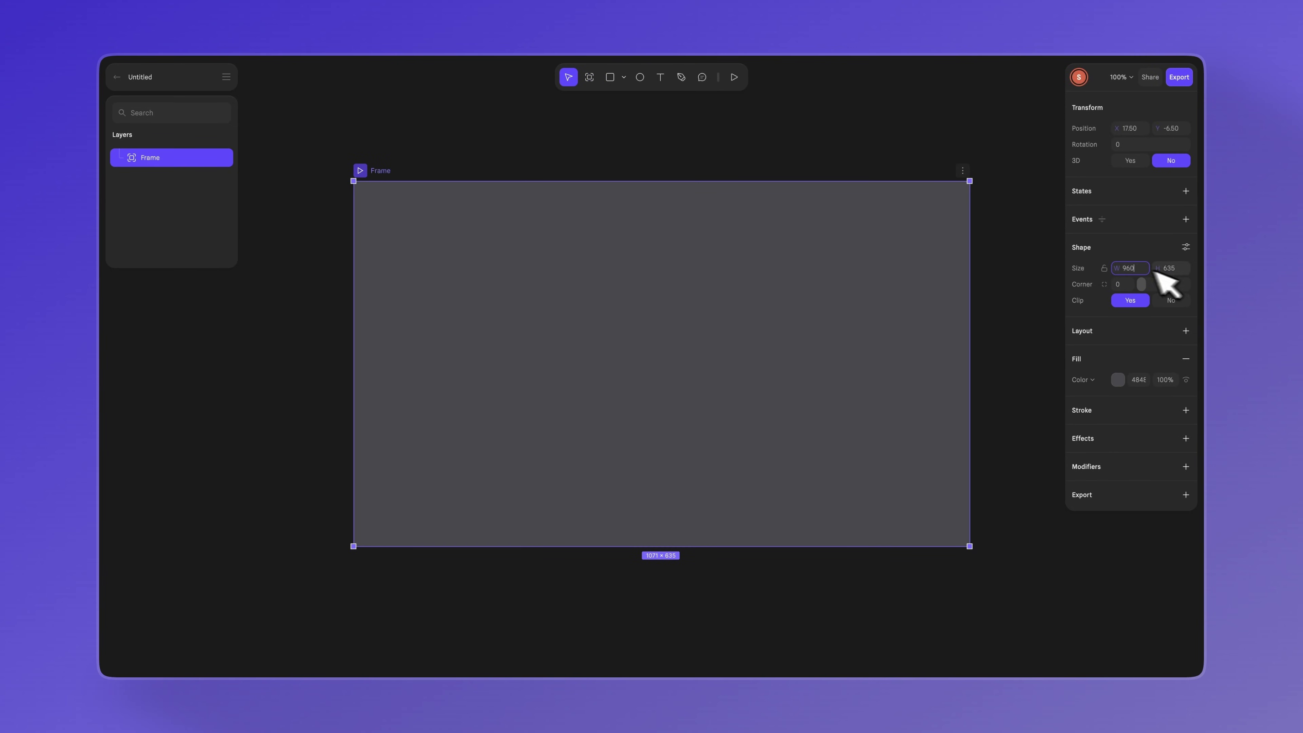
pyautogui.press('Tab')
pyautogui.press('Return')
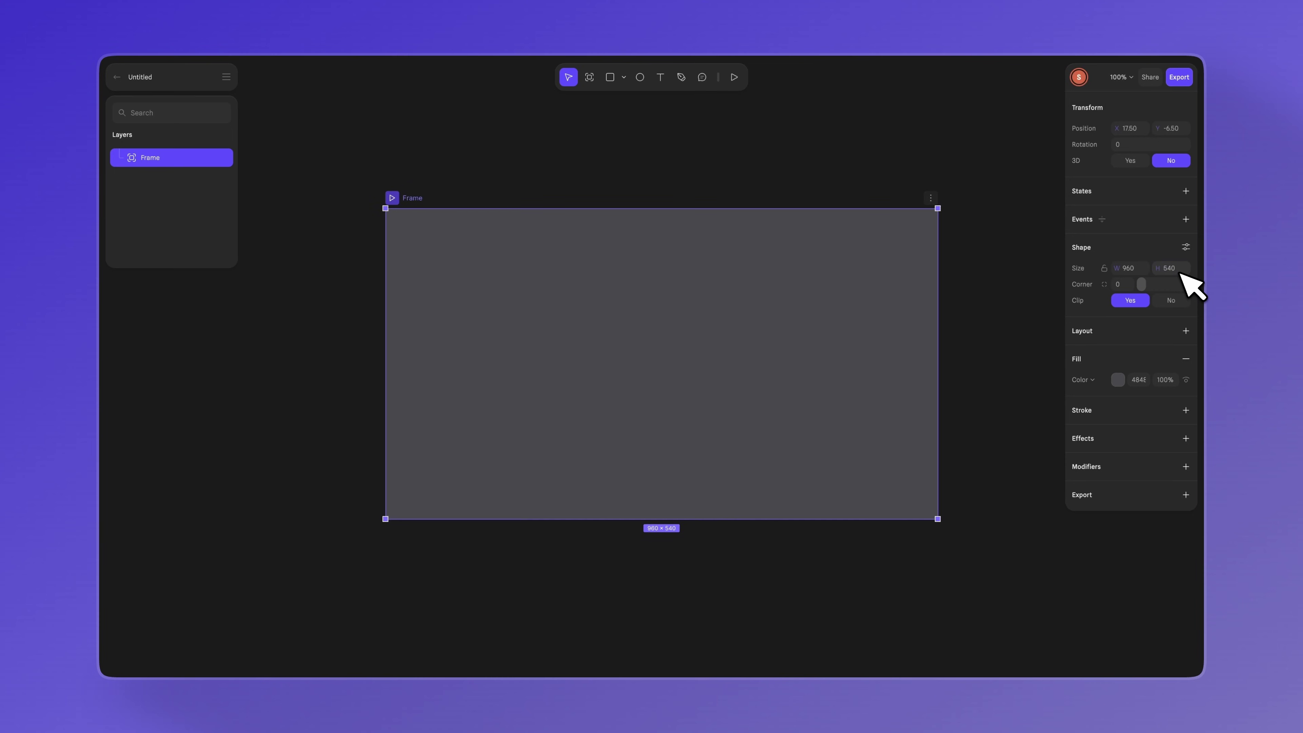
pyautogui.click(1117, 380)
pyautogui.moveTo(1082, 488); pyautogui.dragTo(1055, 573)
pyautogui.click(1056, 574)
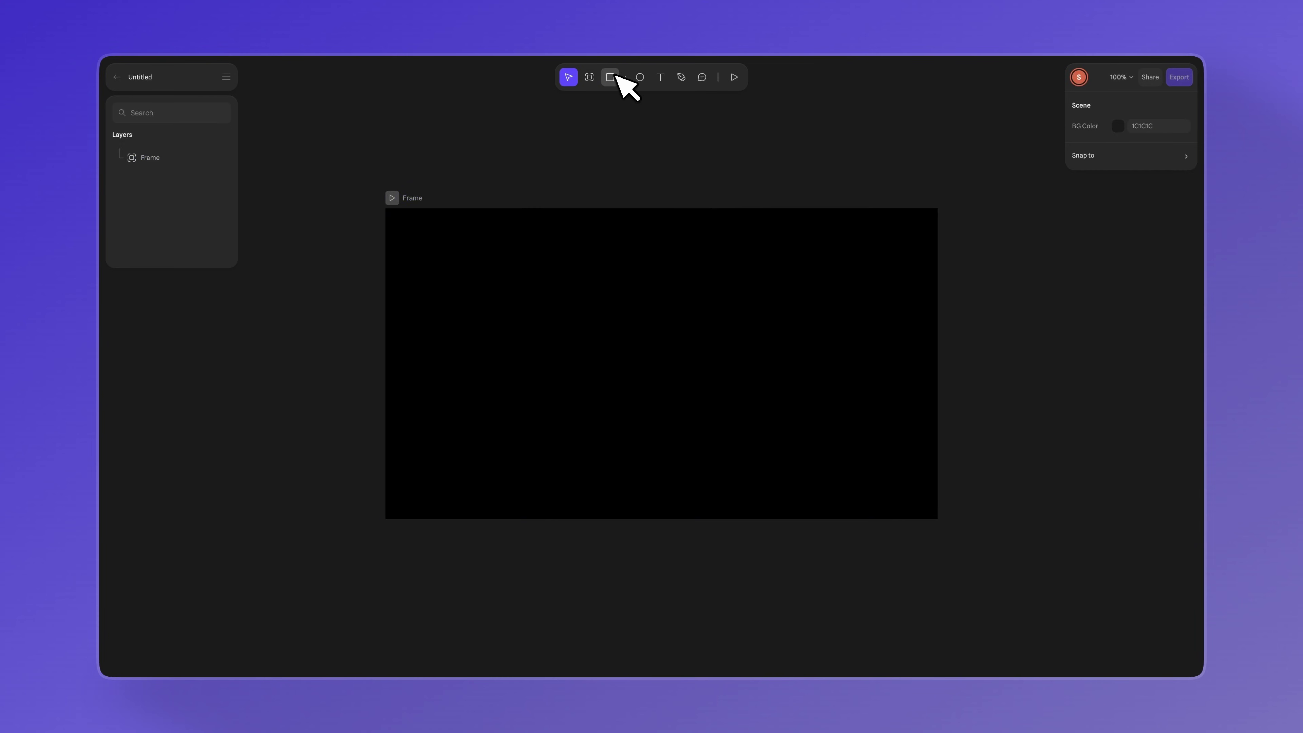
# Draw a 650 × 348 rectangle in the frame and fill it with the uploaded landscape video
pyautogui.moveTo(466, 258); pyautogui.dragTo(855, 460)
pyautogui.click(1131, 405)
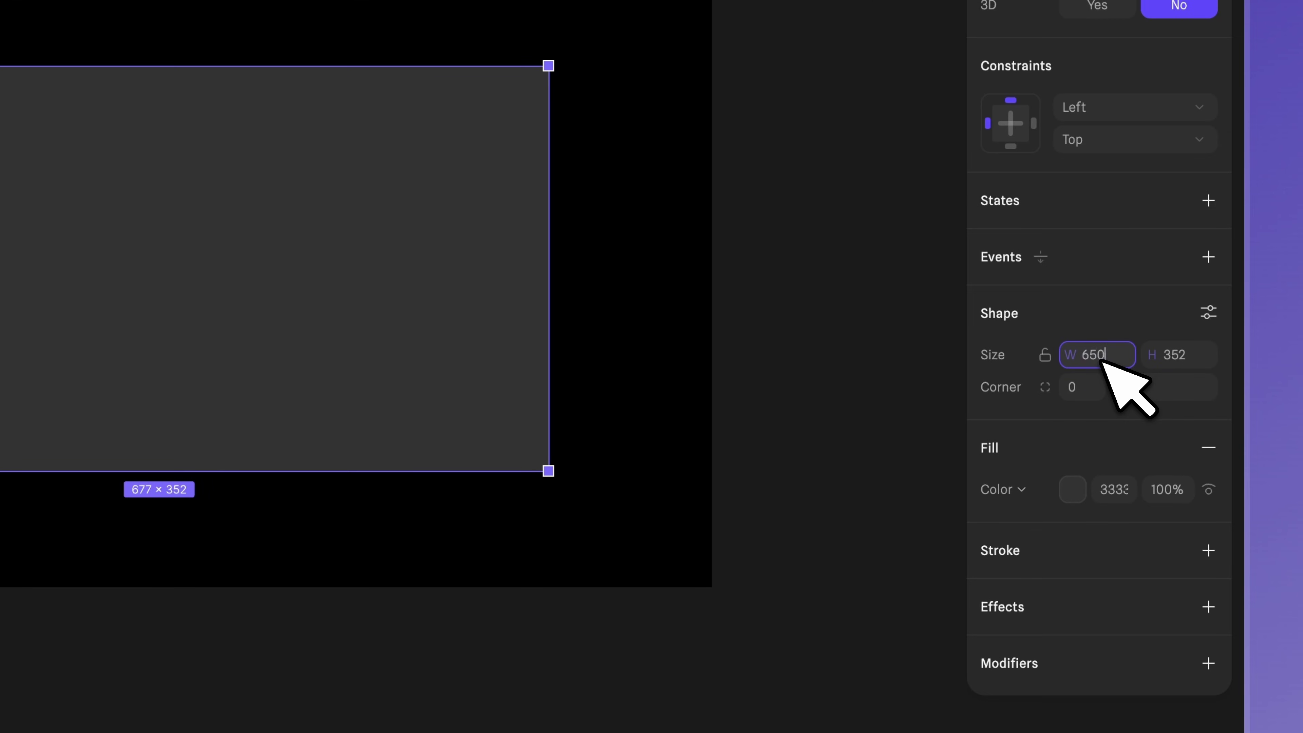
pyautogui.click(1197, 356)
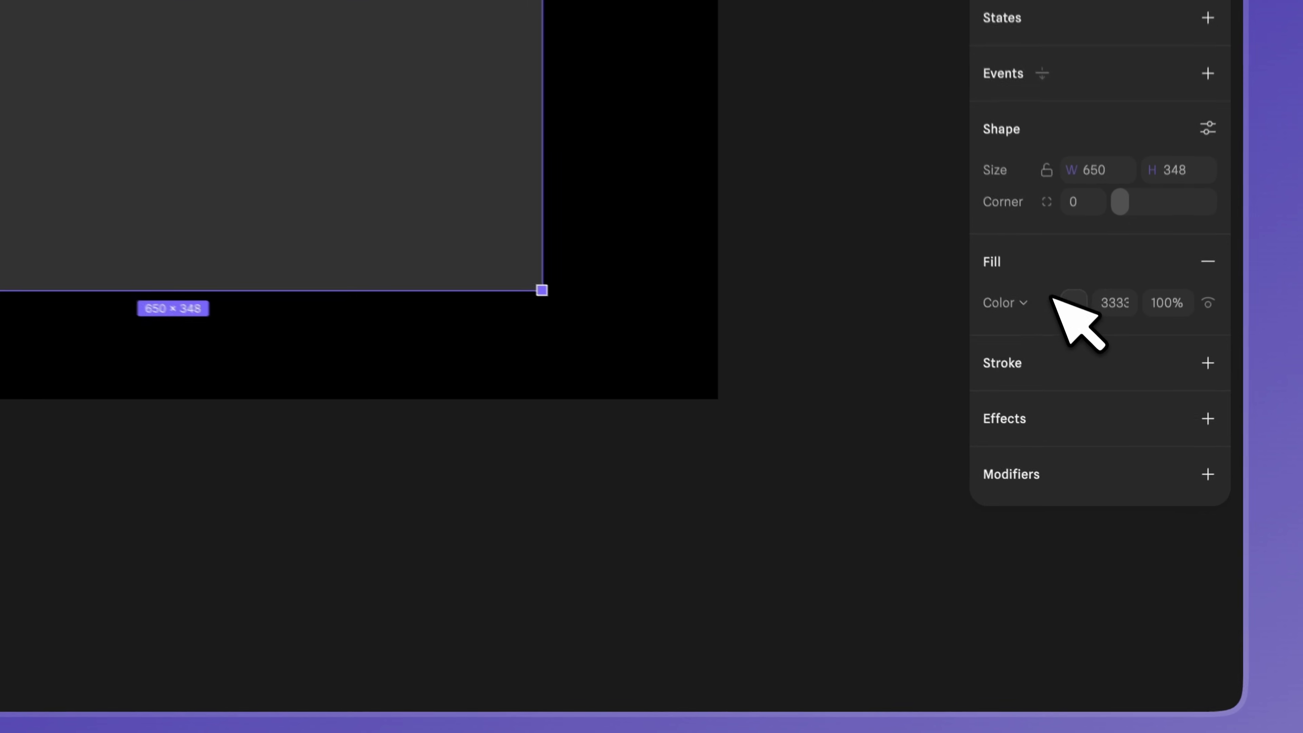
pyautogui.click(1091, 469)
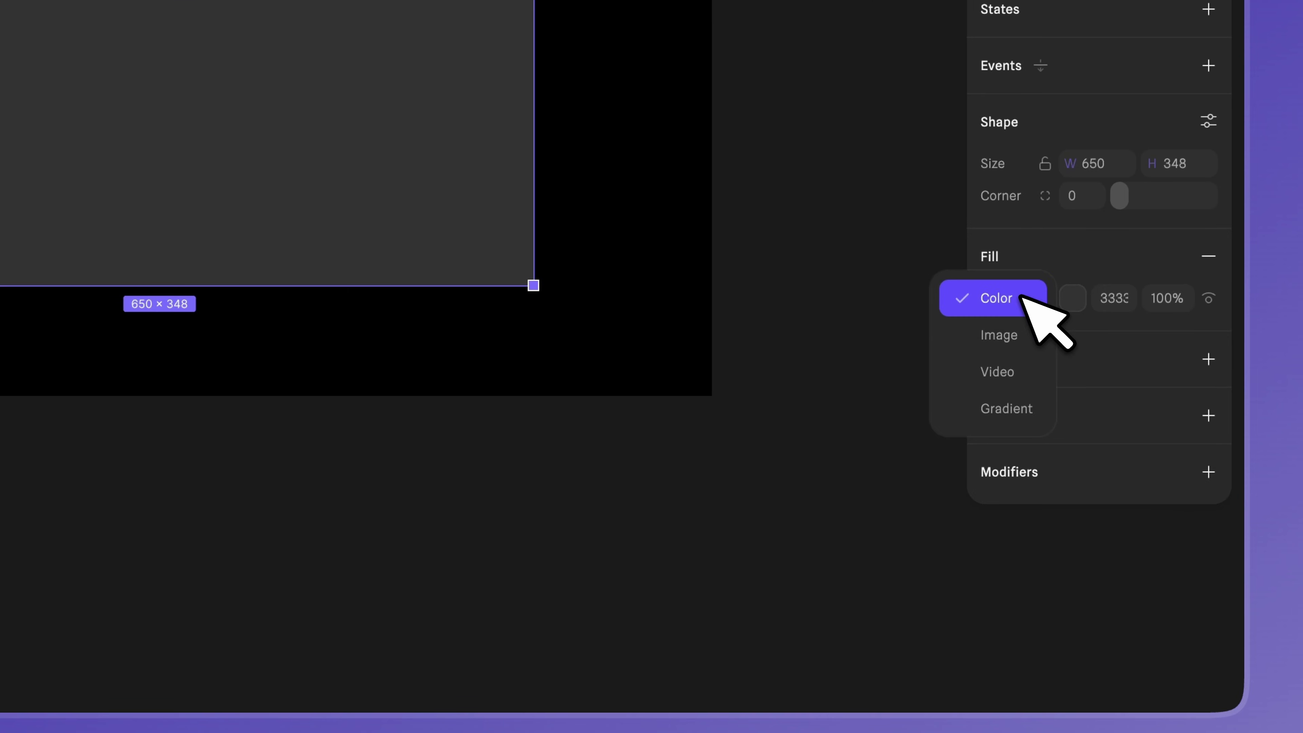
pyautogui.click(1014, 370)
pyautogui.click(1074, 359)
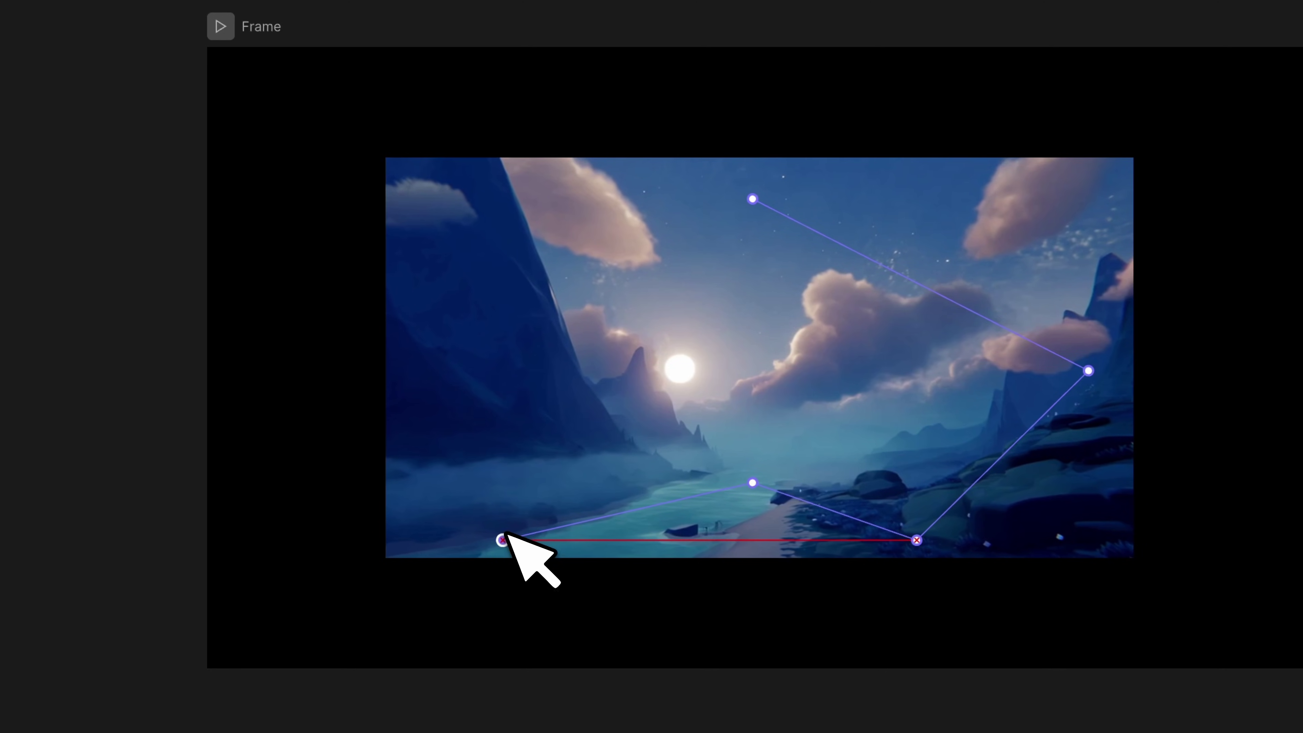
# Close the goggle path, curve its top, right and bottom-left points, fill dark grey, remove stroke
pyautogui.click(753, 199)
pyautogui.click(665, 64)
pyautogui.moveTo(753, 199); pyautogui.dragTo(573, 193)
pyautogui.moveTo(1094, 508); pyautogui.dragTo(1095, 555)
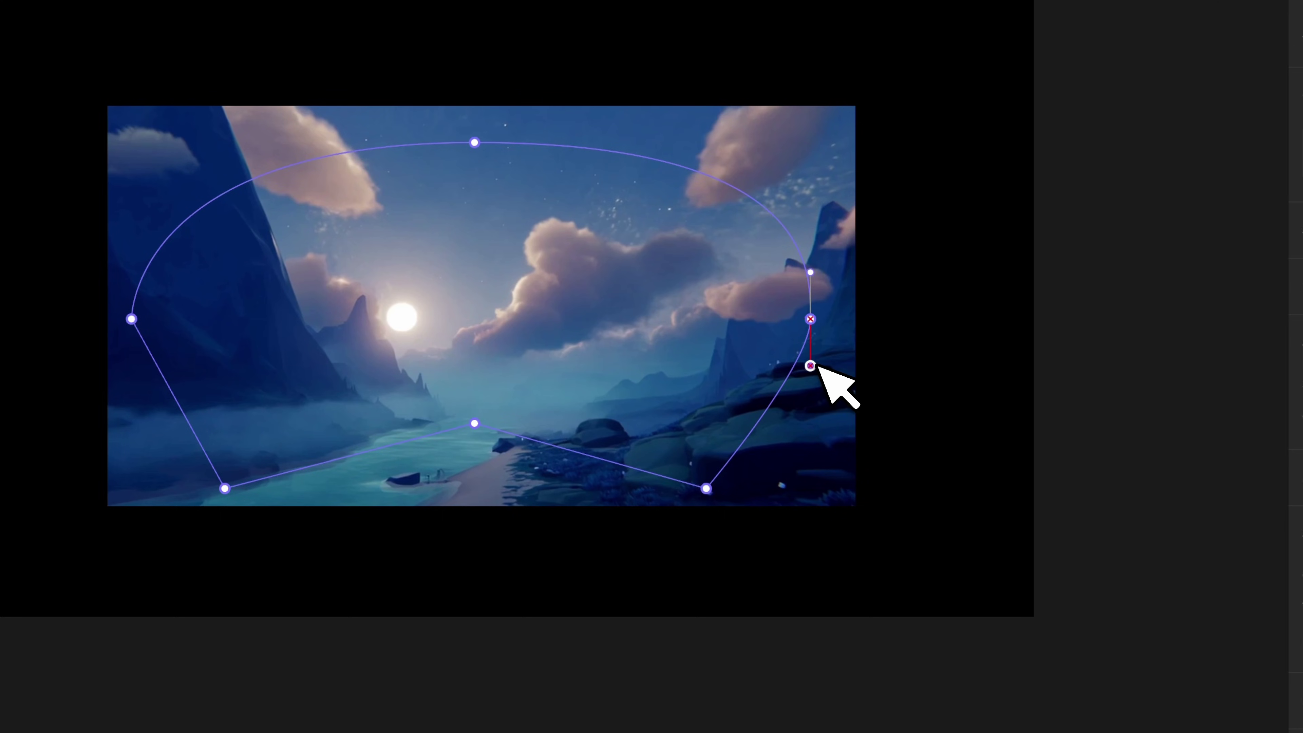
pyautogui.moveTo(224, 488); pyautogui.dragTo(285, 488)
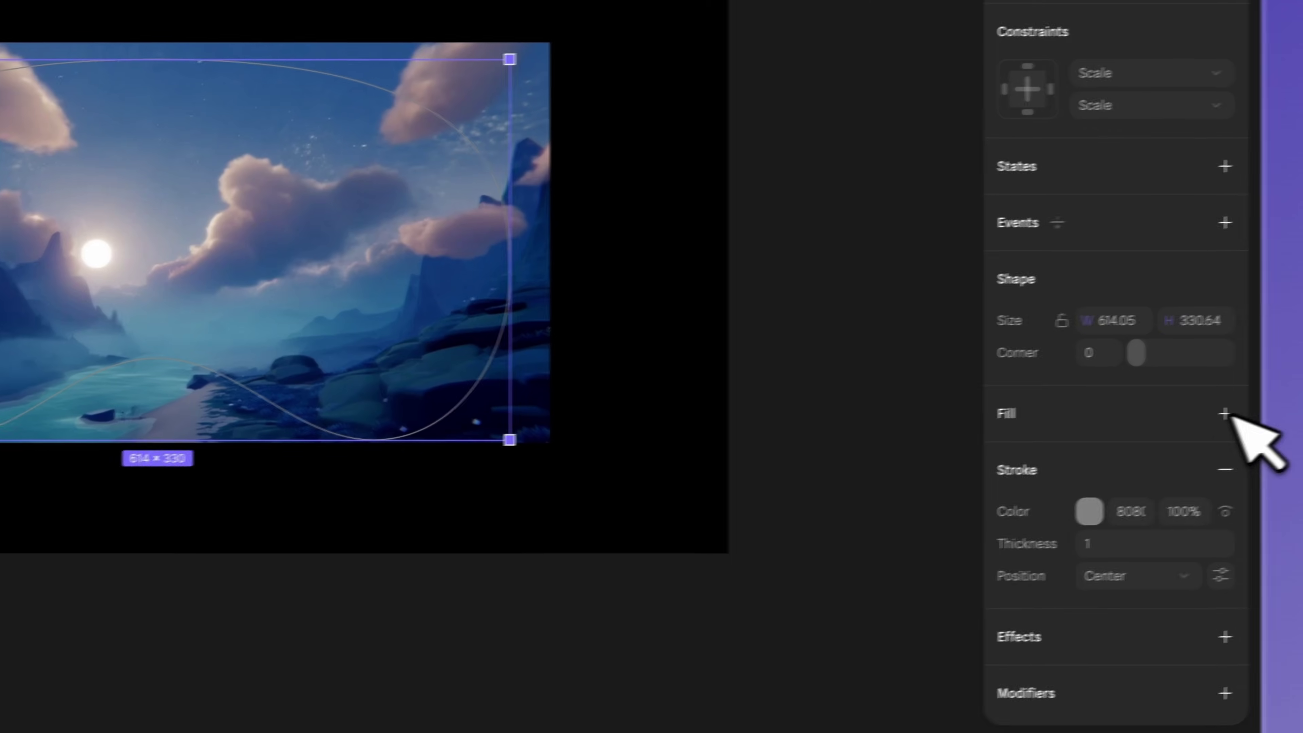
pyautogui.click(1226, 415)
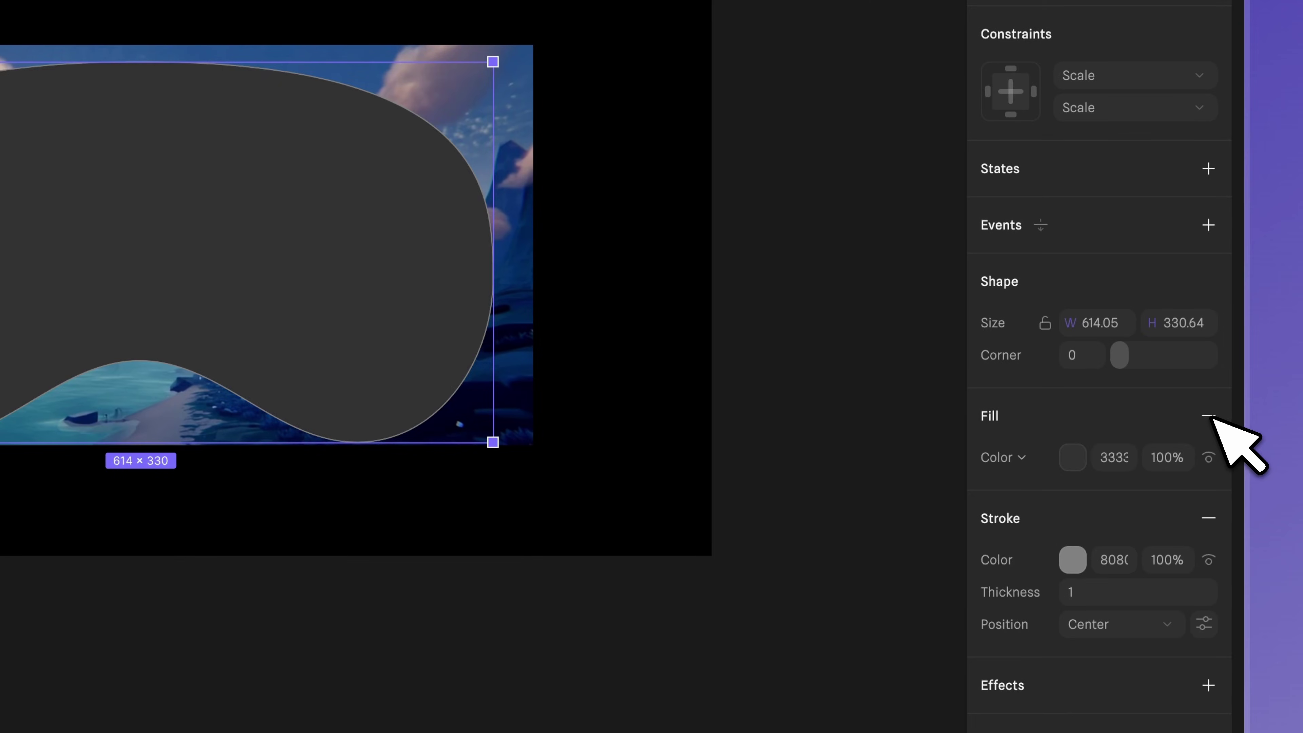
pyautogui.click(1212, 515)
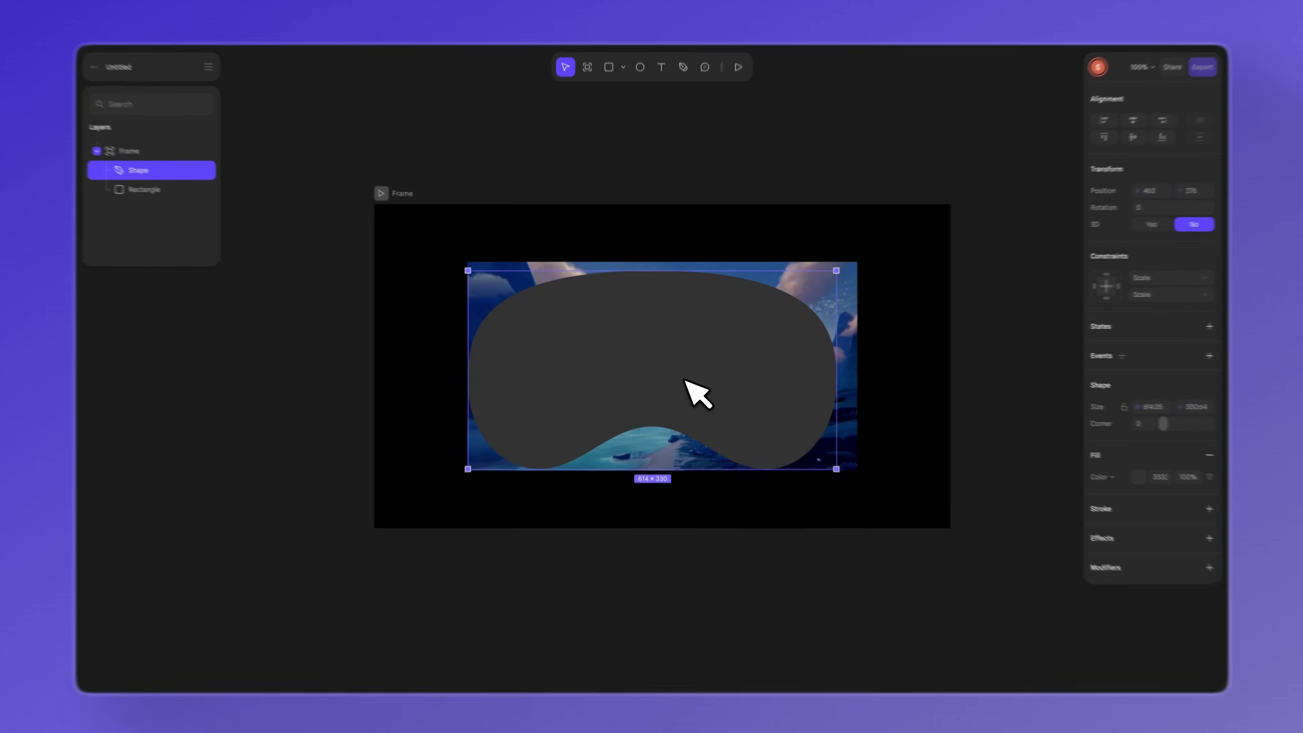
# Rename layers to video and mask, place mask below video, apply it as mask, and play
pyautogui.doubleClick(147, 190)
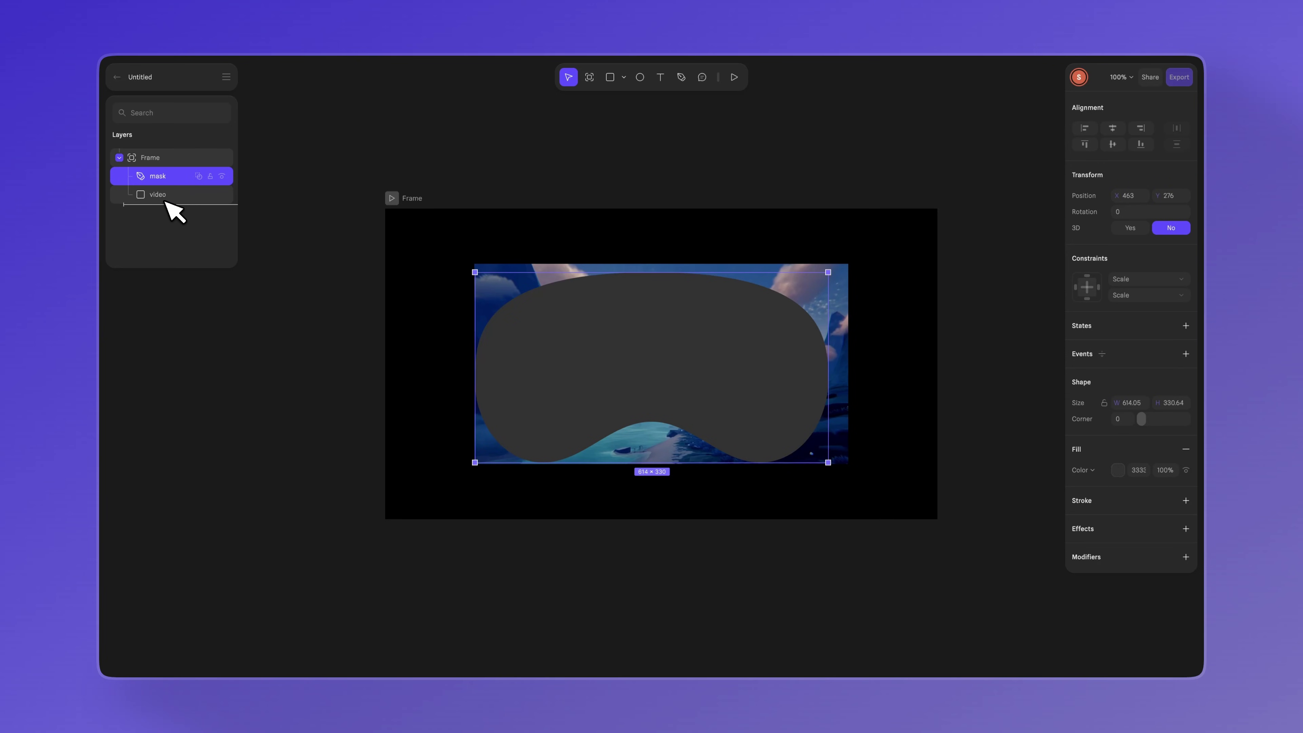
pyautogui.moveTo(165, 201); pyautogui.dragTo(166, 203)
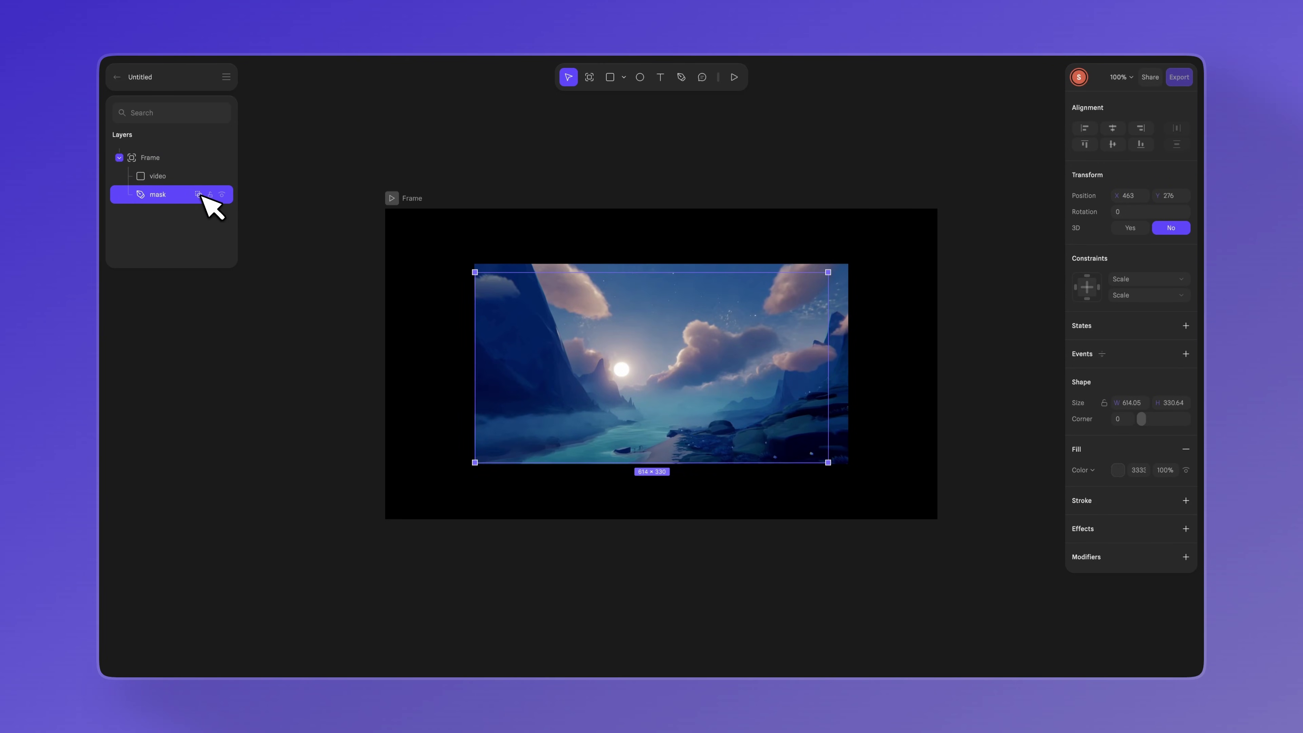
pyautogui.press('Escape')
pyautogui.click(391, 198)
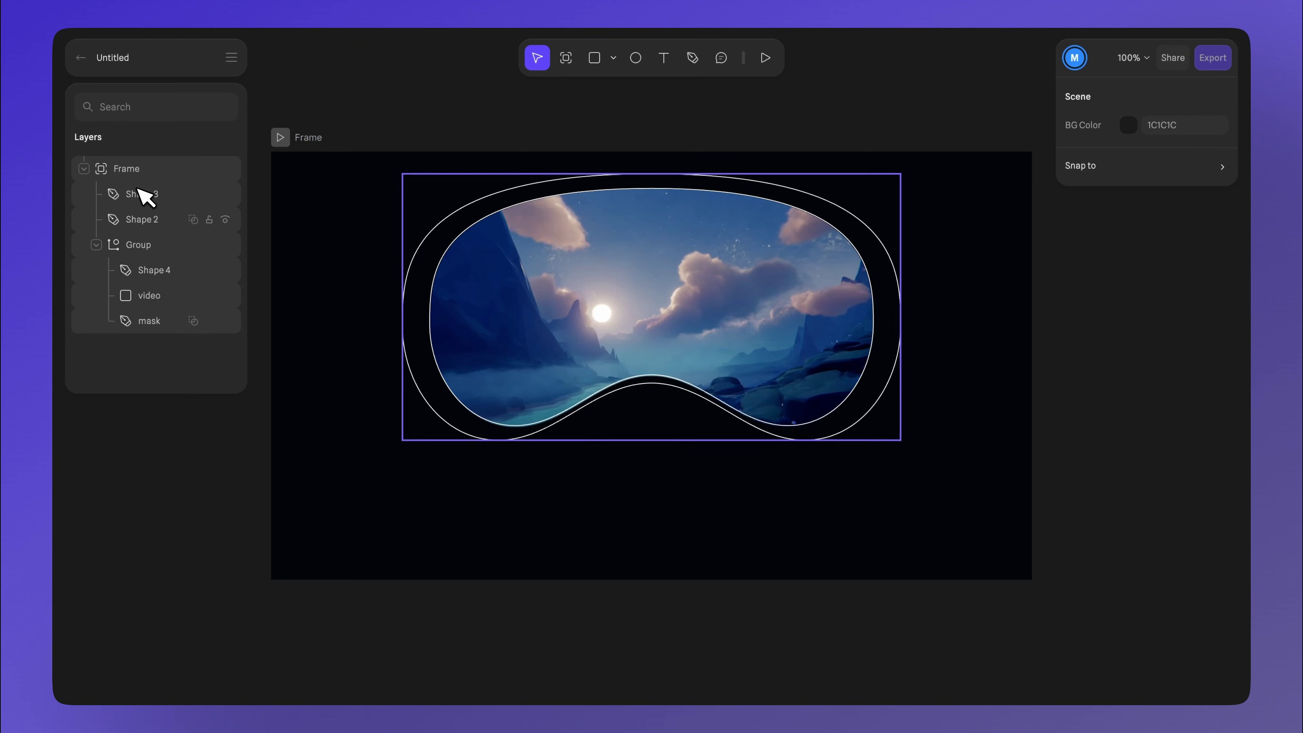
pyautogui.click(145, 195)
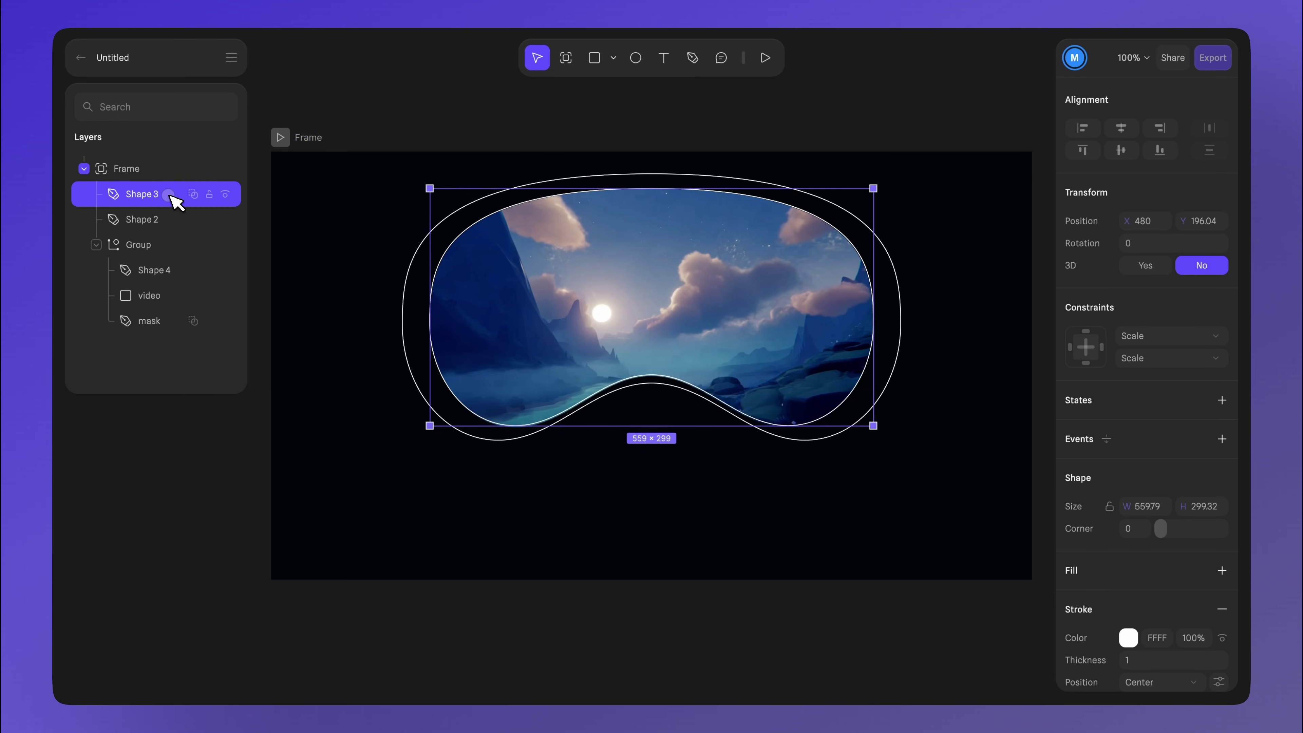
pyautogui.click(174, 219)
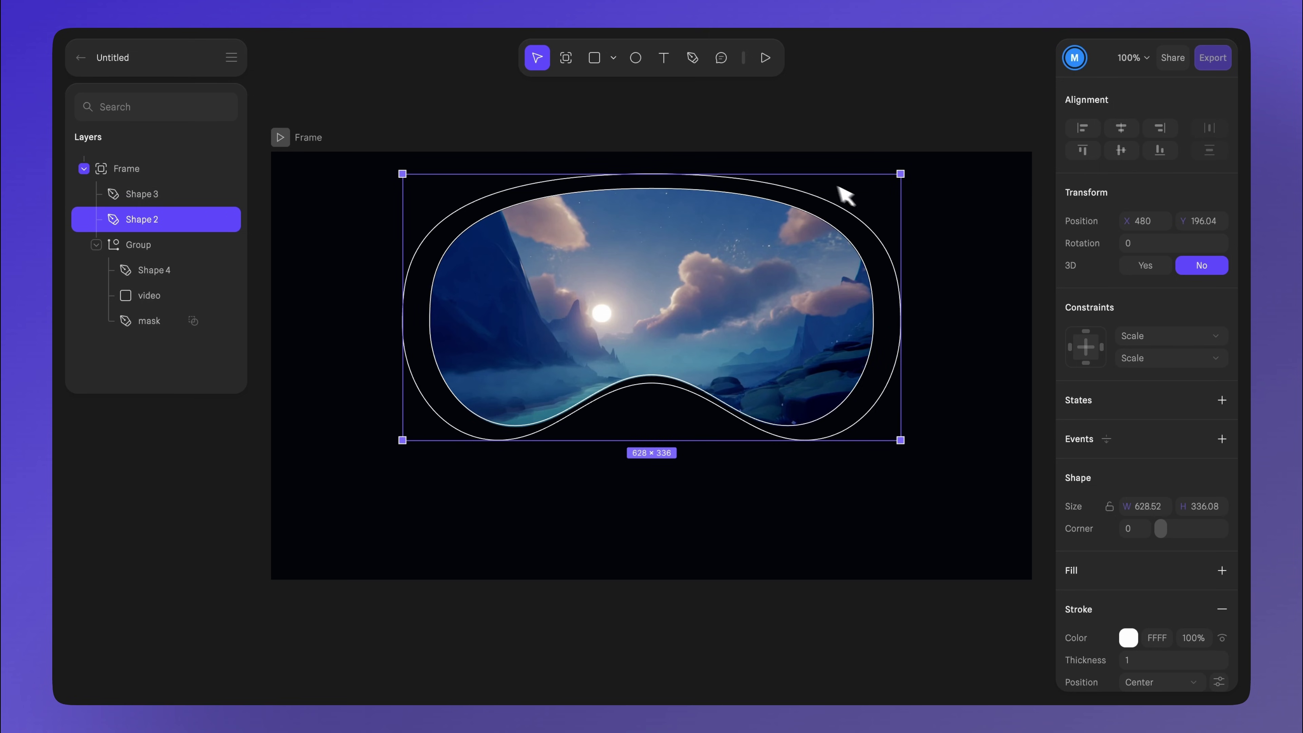
pyautogui.scroll(-3, 1108, 524)
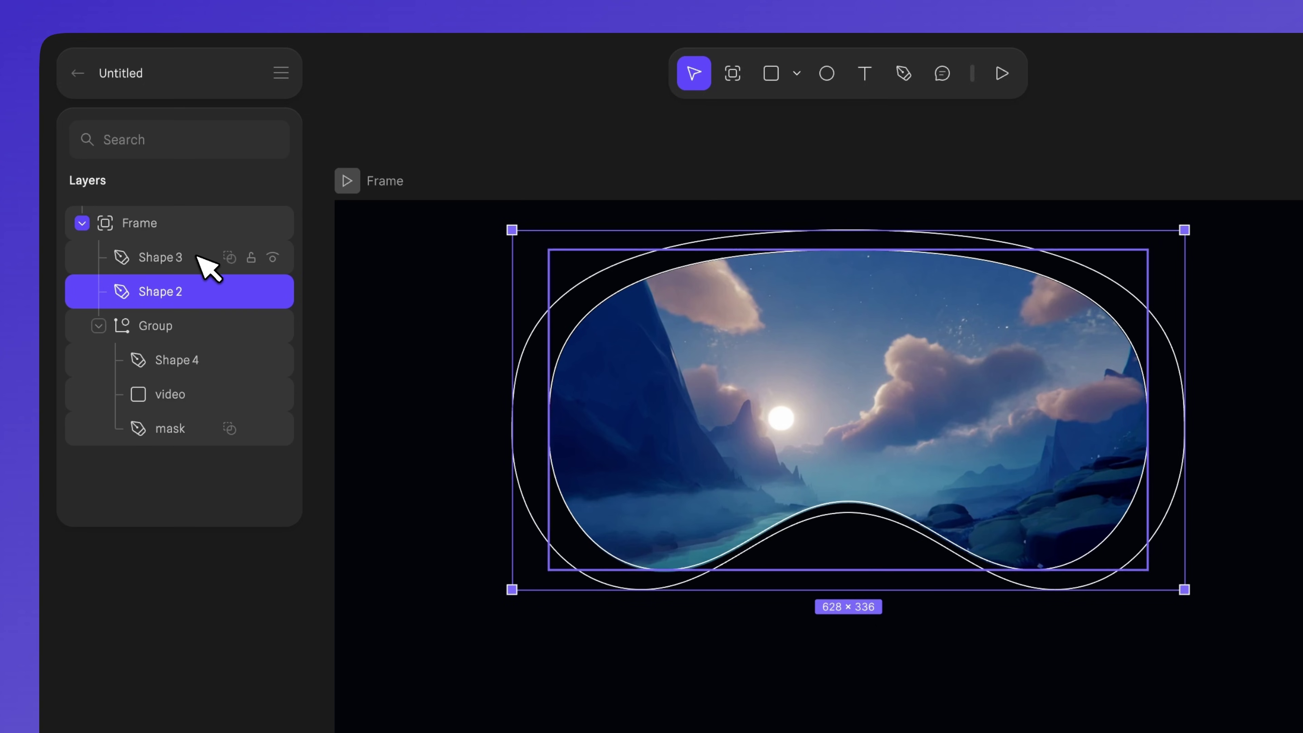
# Combine Shape 2 and Shape 3 with a Boolean subtract into a single rim
pyautogui.keyDown('shift'); pyautogui.click(201, 258); pyautogui.keyUp('shift')
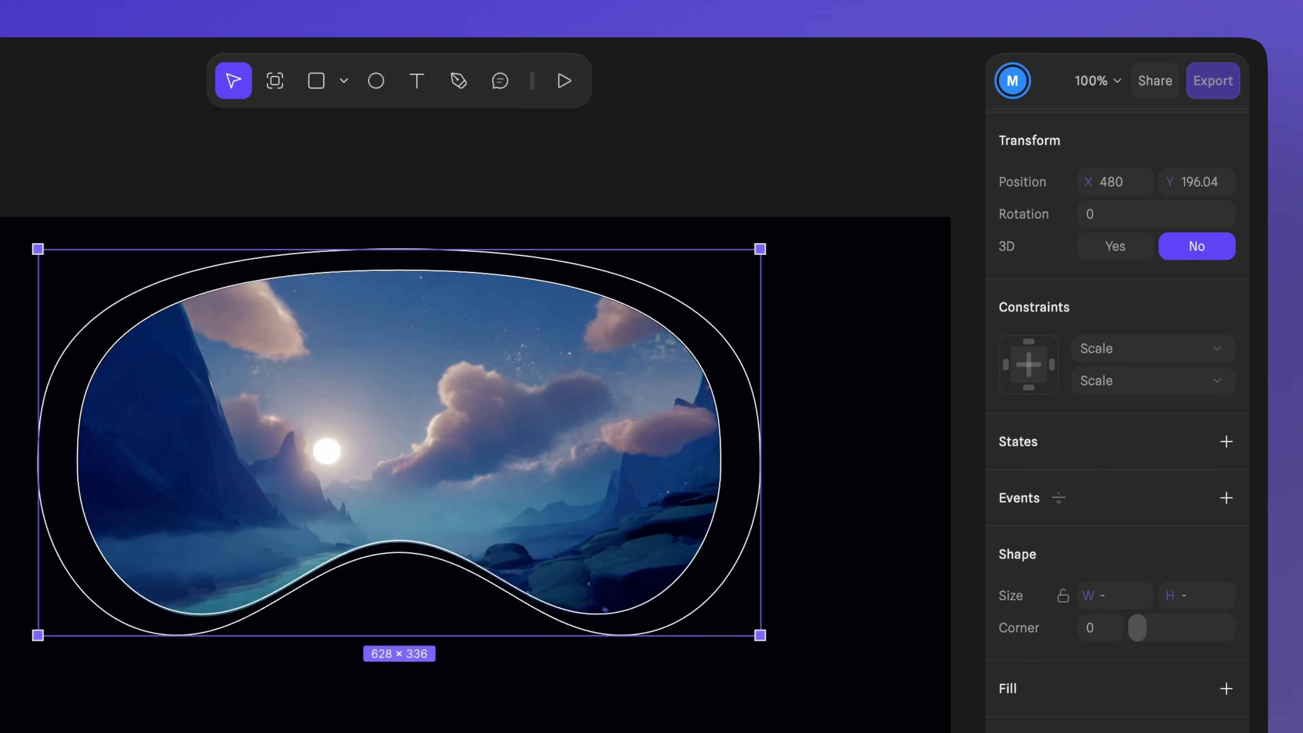
pyautogui.scroll(5, 1131, 431)
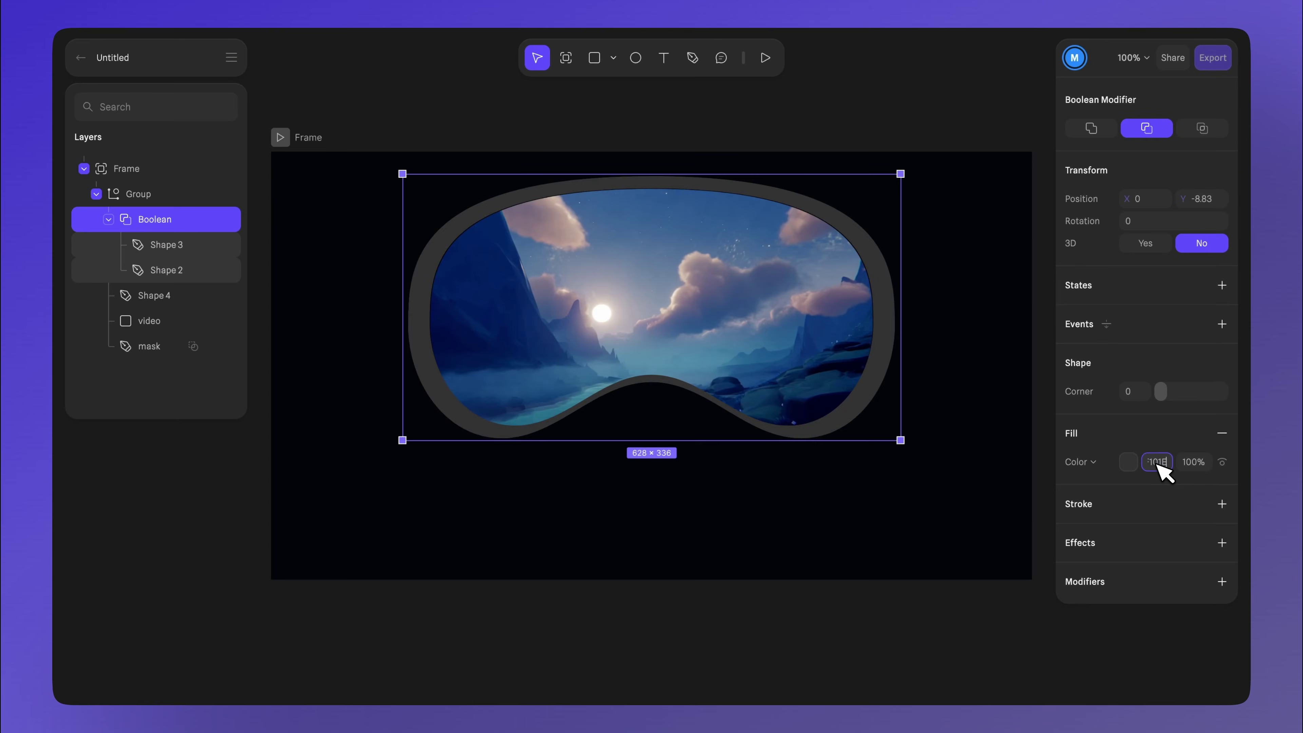
pyautogui.press('Return')
# Add a pale yellow FFF7CC Inner Shadow to the rim and adjust its blur
pyautogui.click(1223, 543)
pyautogui.click(1154, 568)
pyautogui.click(1178, 430)
pyautogui.click(1076, 566)
pyautogui.click(971, 676)
pyautogui.write('FFF7CC')
pyautogui.click(1021, 684)
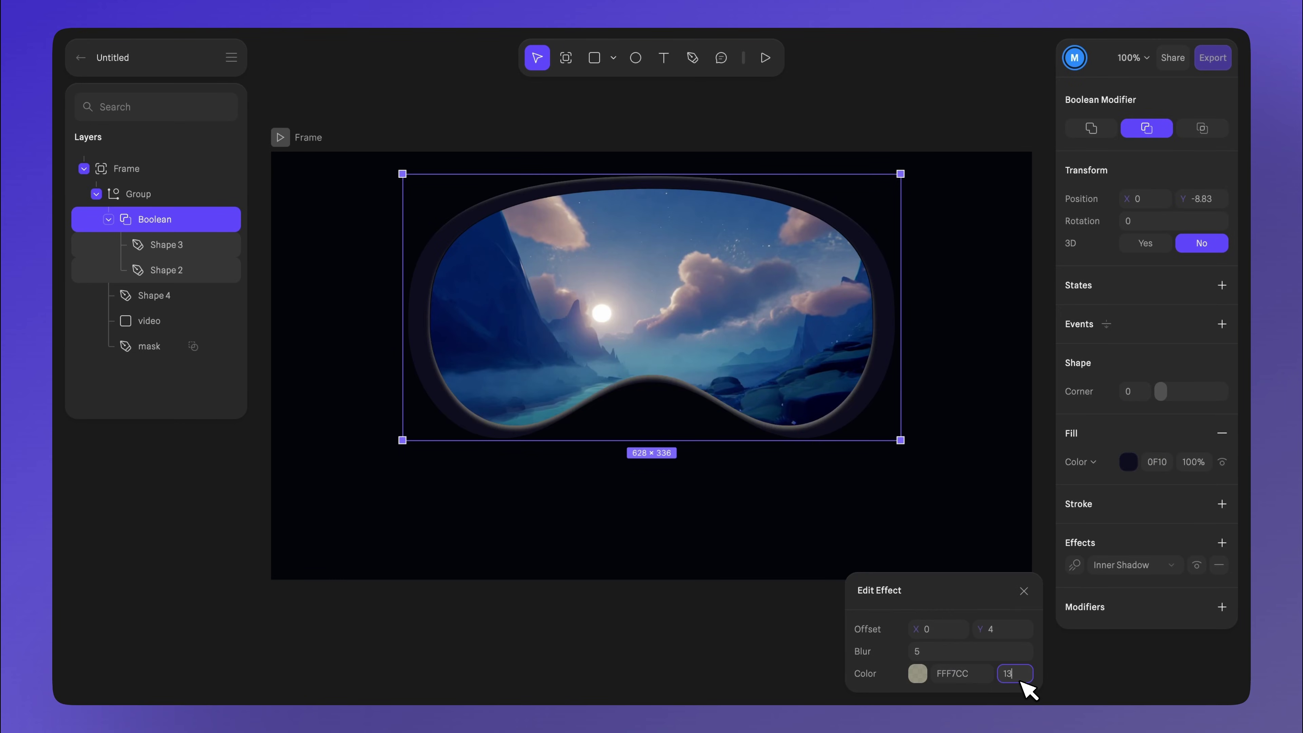
pyautogui.click(918, 650)
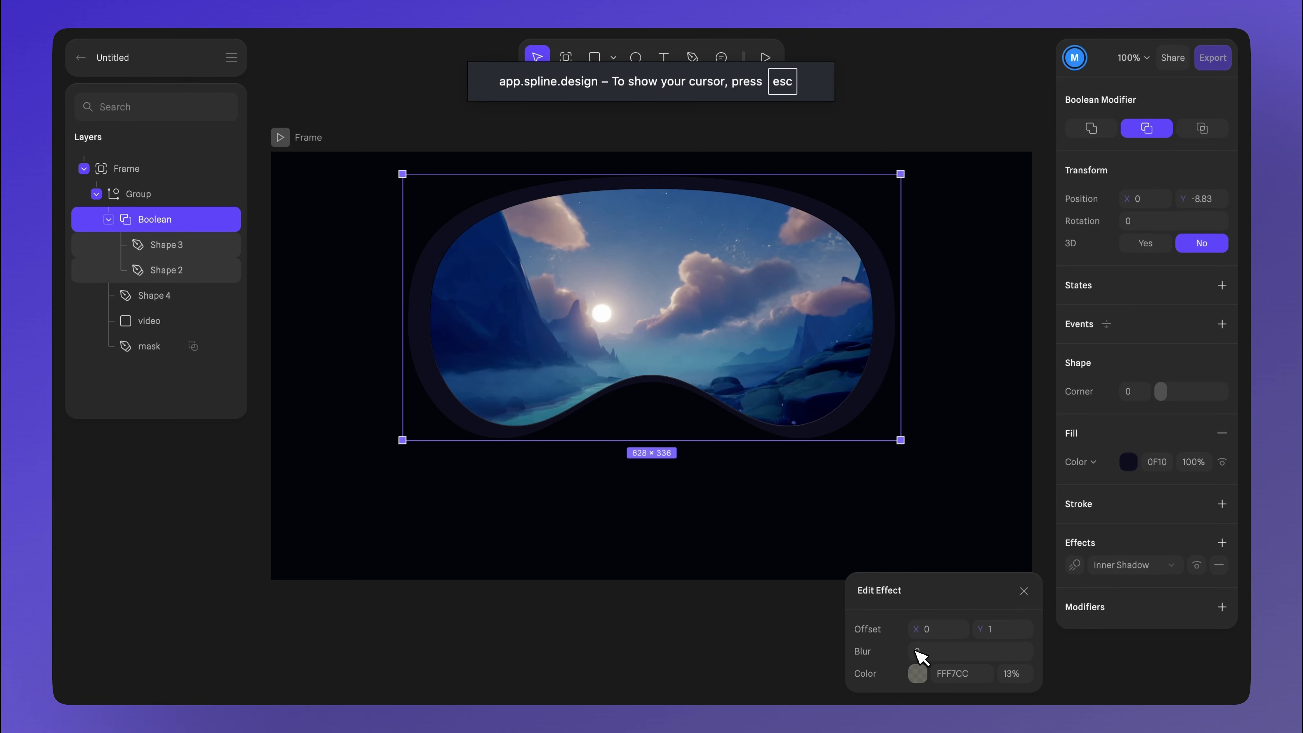
pyautogui.moveTo(918, 655); pyautogui.dragTo(945, 664)
pyautogui.click(1222, 543)
# Add a second Inner Shadow effect to the rim
pyautogui.click(1155, 569)
pyautogui.click(1178, 431)
pyautogui.click(1075, 565)
pyautogui.click(1003, 629)
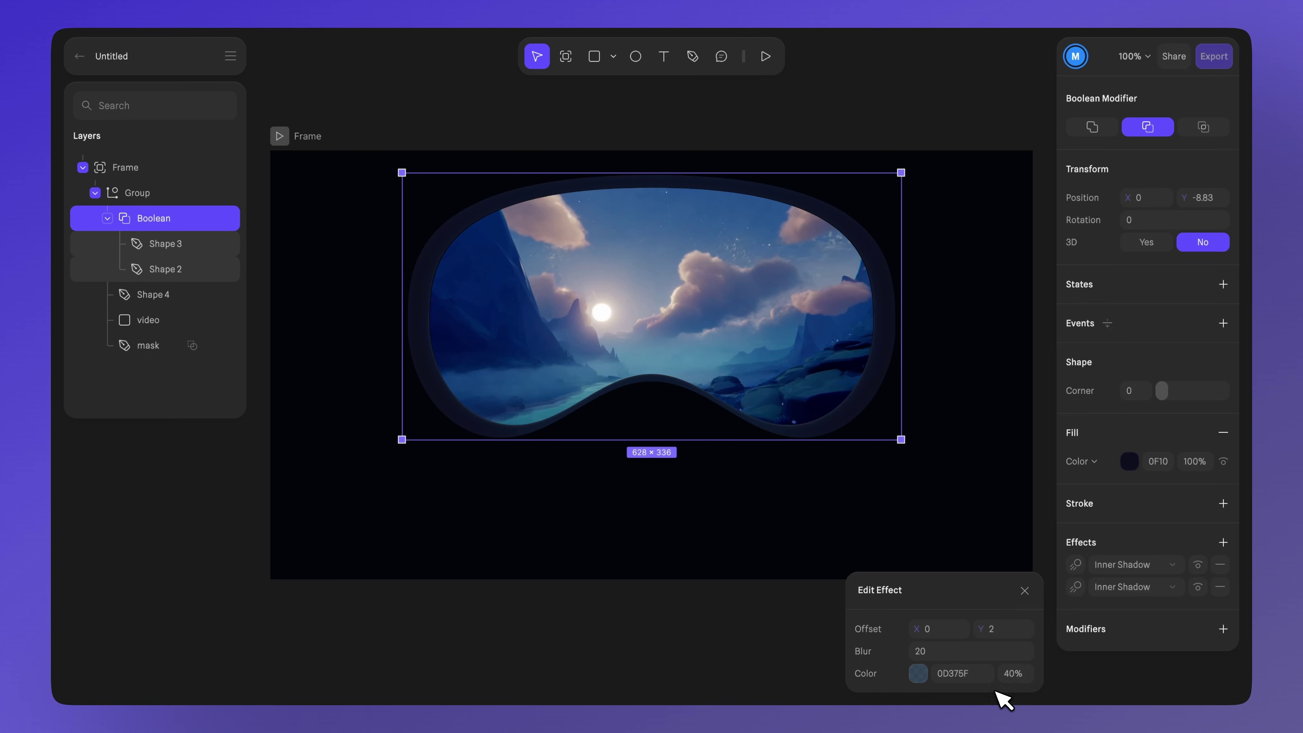
# Draw the rectangle behind the heading and expand the goggle group's layers
pyautogui.write('r')
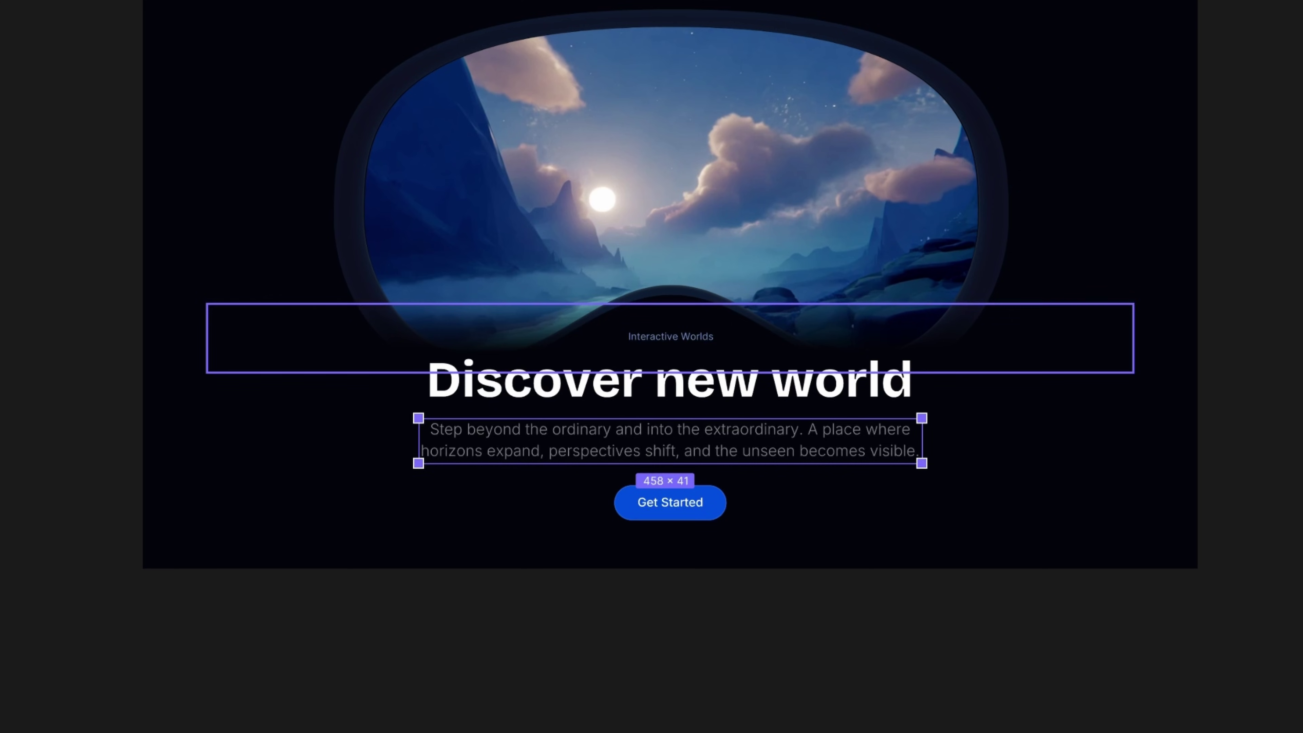
pyautogui.click(170, 287)
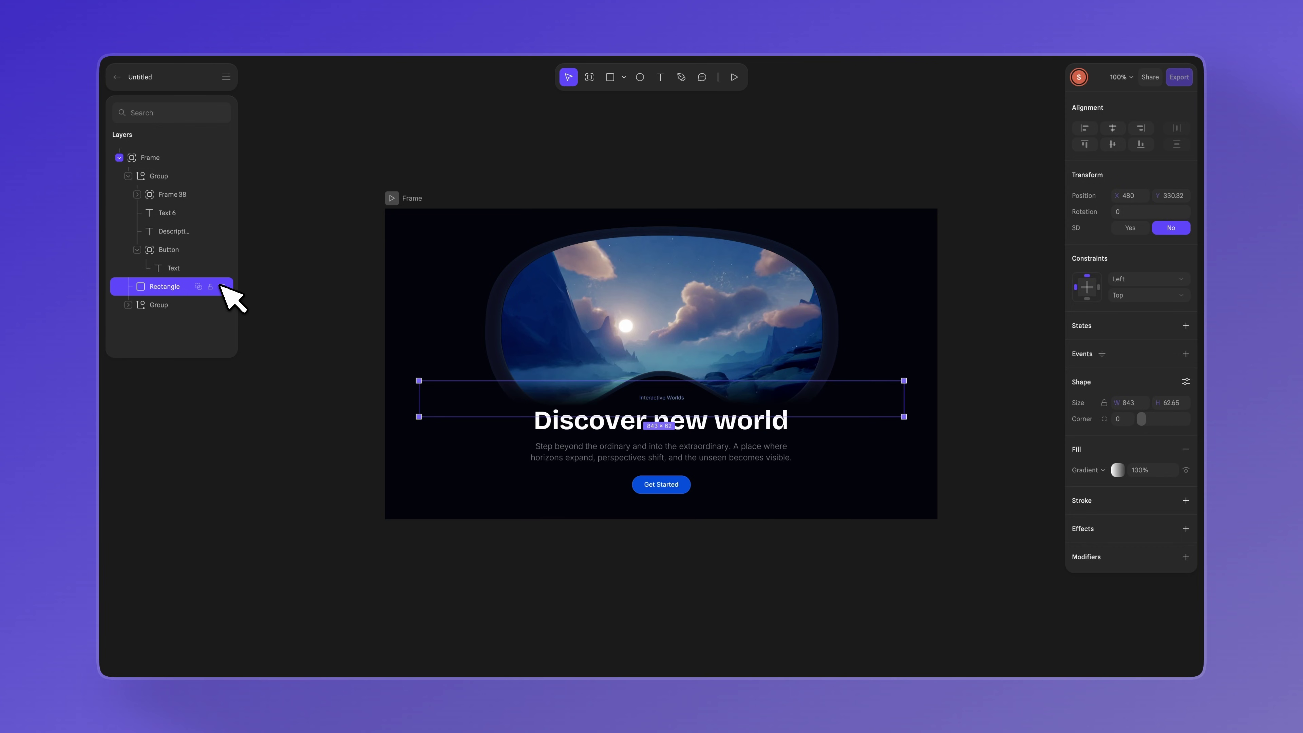
pyautogui.click(128, 304)
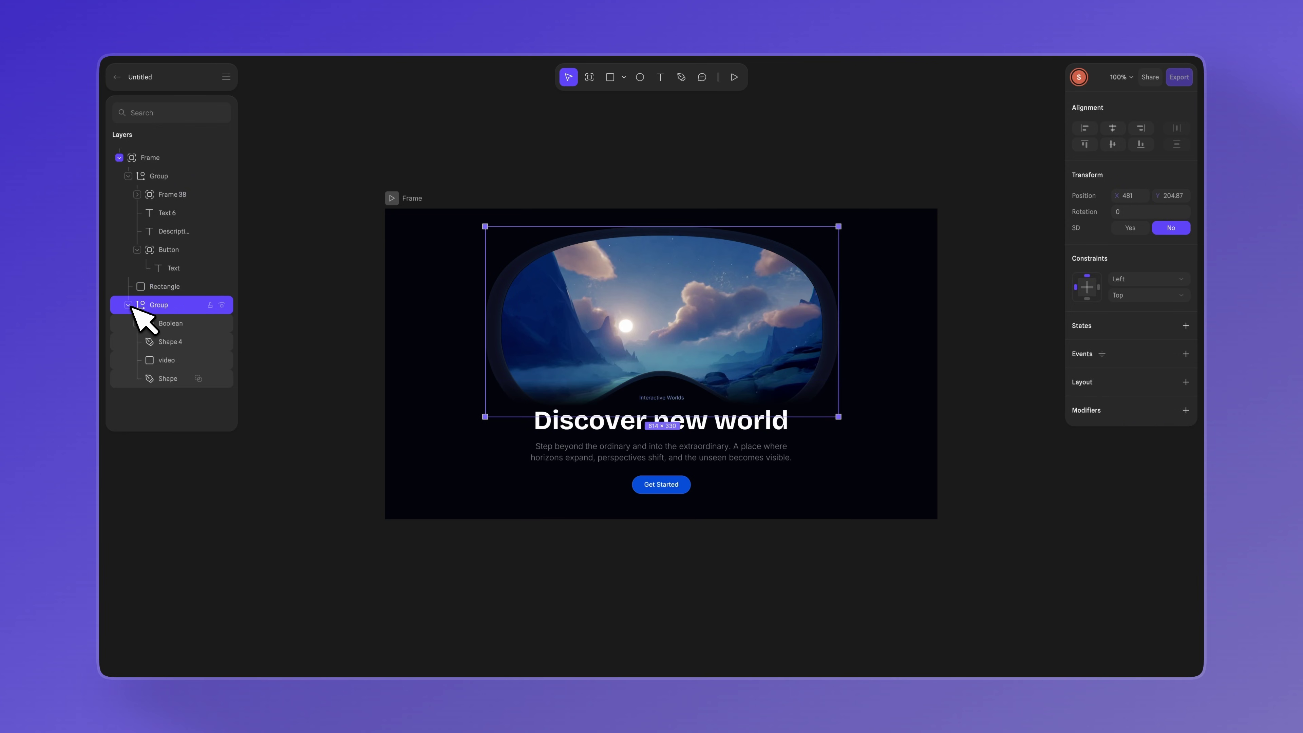
# Give the video layer a Follow cursor event with damping 5 and a Radial Limit, then play
pyautogui.click(164, 360)
pyautogui.click(1186, 219)
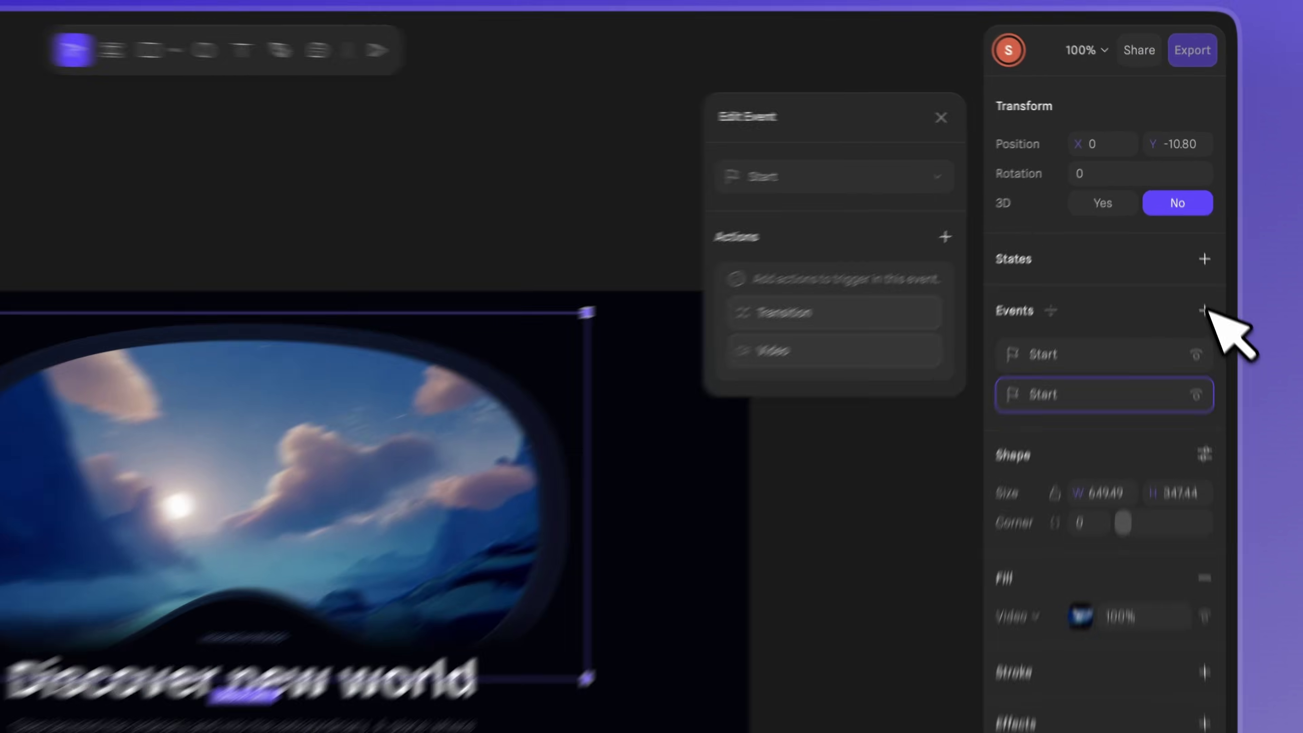
pyautogui.click(1013, 150)
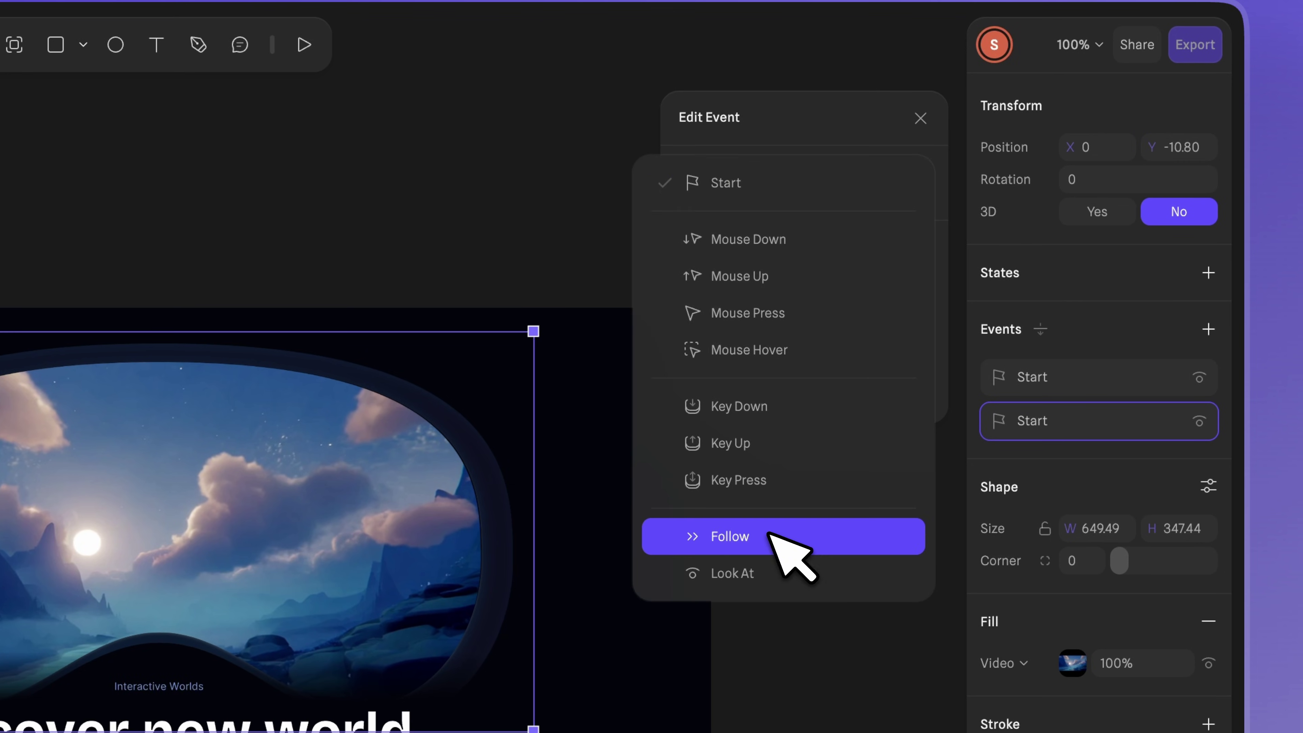
pyautogui.click(790, 554)
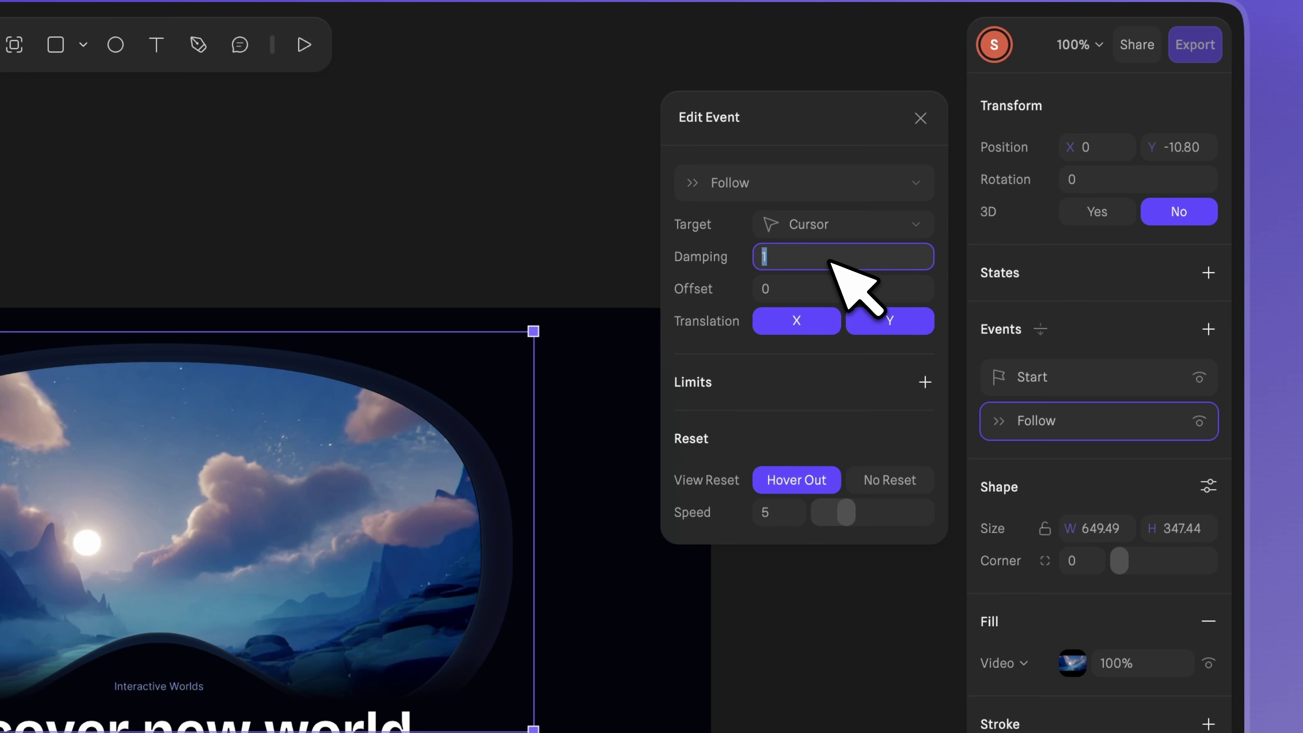
pyautogui.click(926, 382)
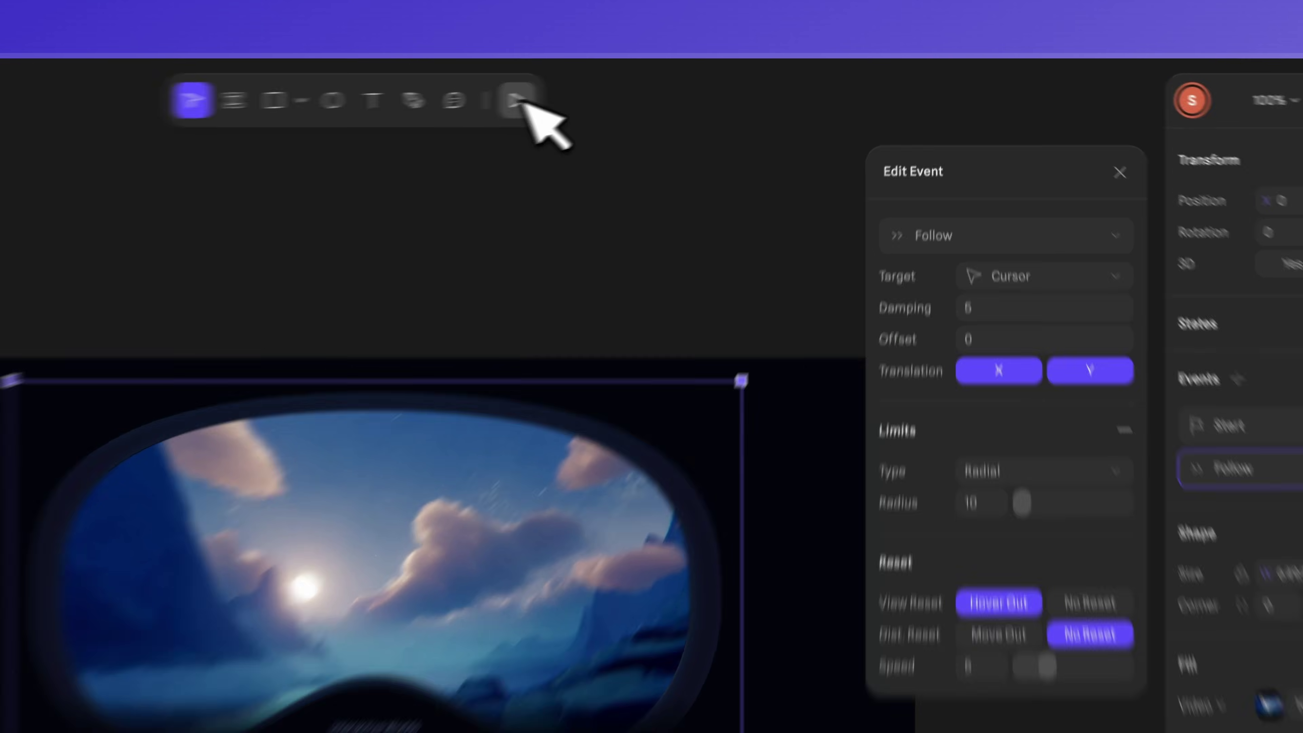
pyautogui.click(304, 44)
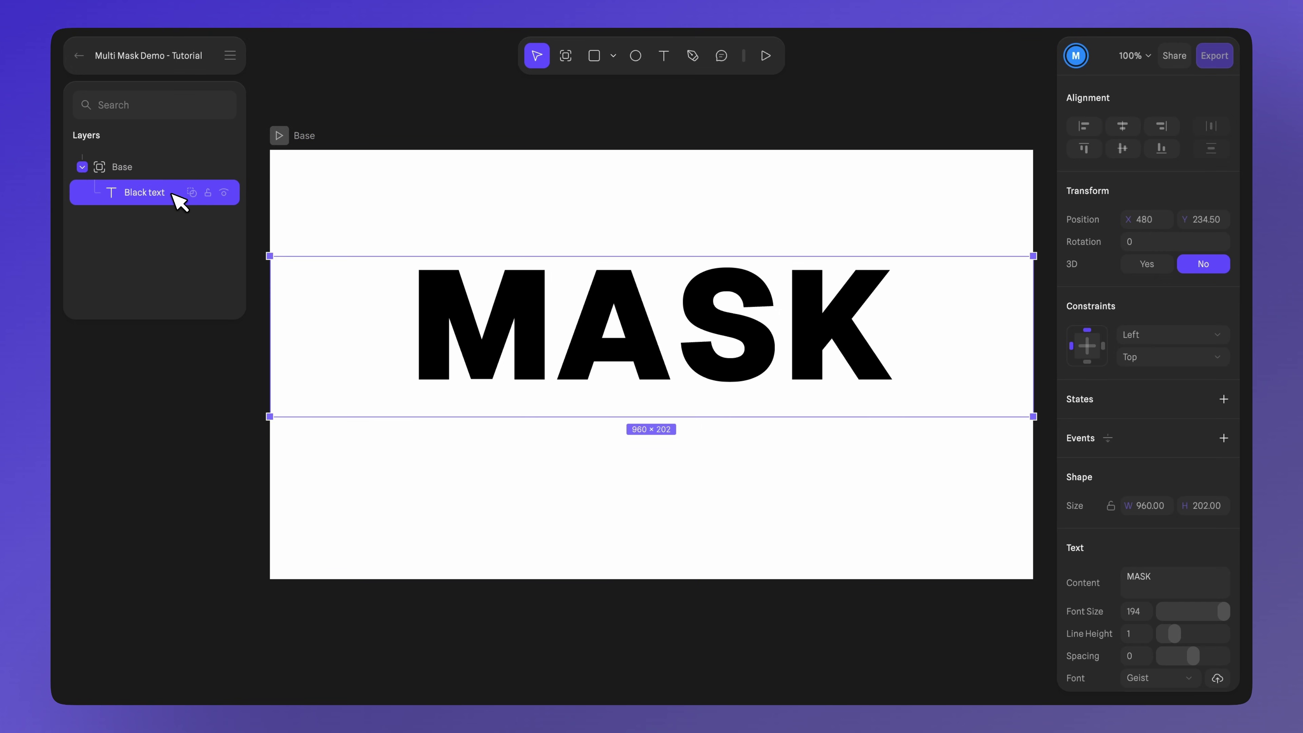
# Duplicate Black text, give the copy a blue hex fill, and move it beneath Black text
pyautogui.rightClick(177, 197)
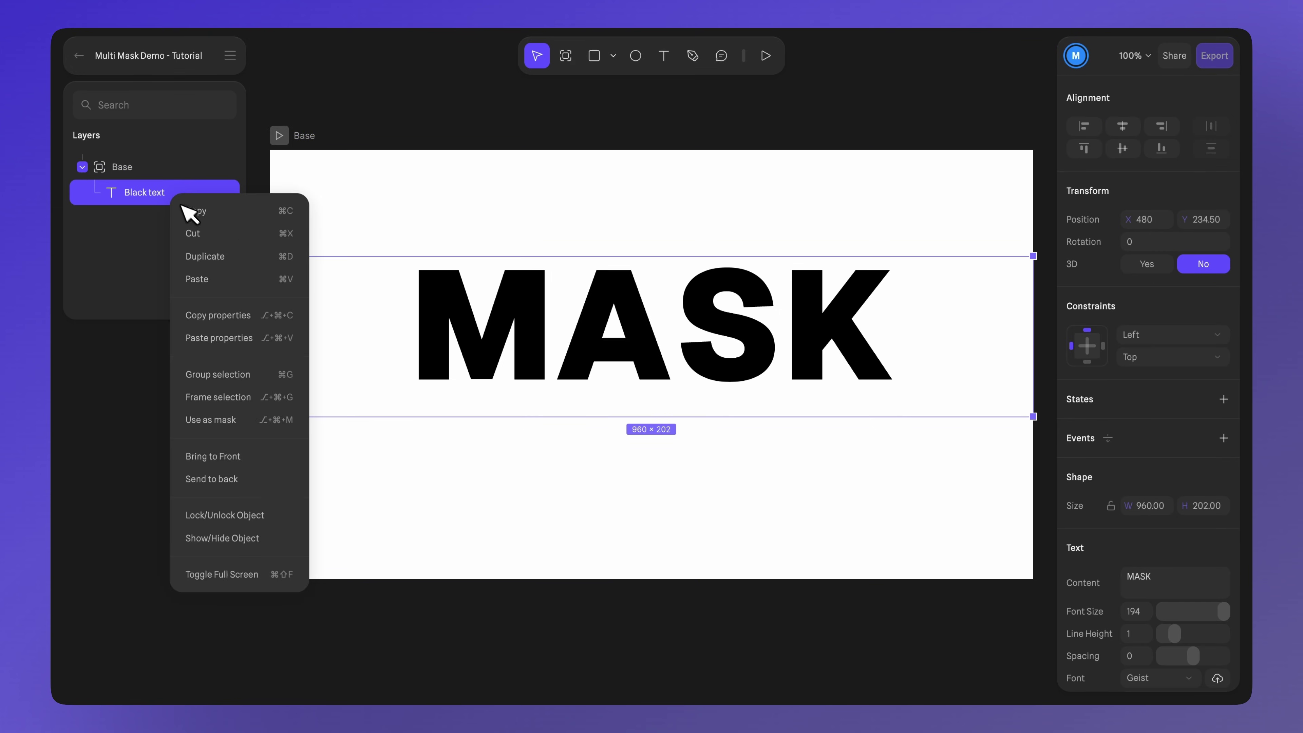
pyautogui.click(225, 257)
pyautogui.scroll(-5, 1143, 548)
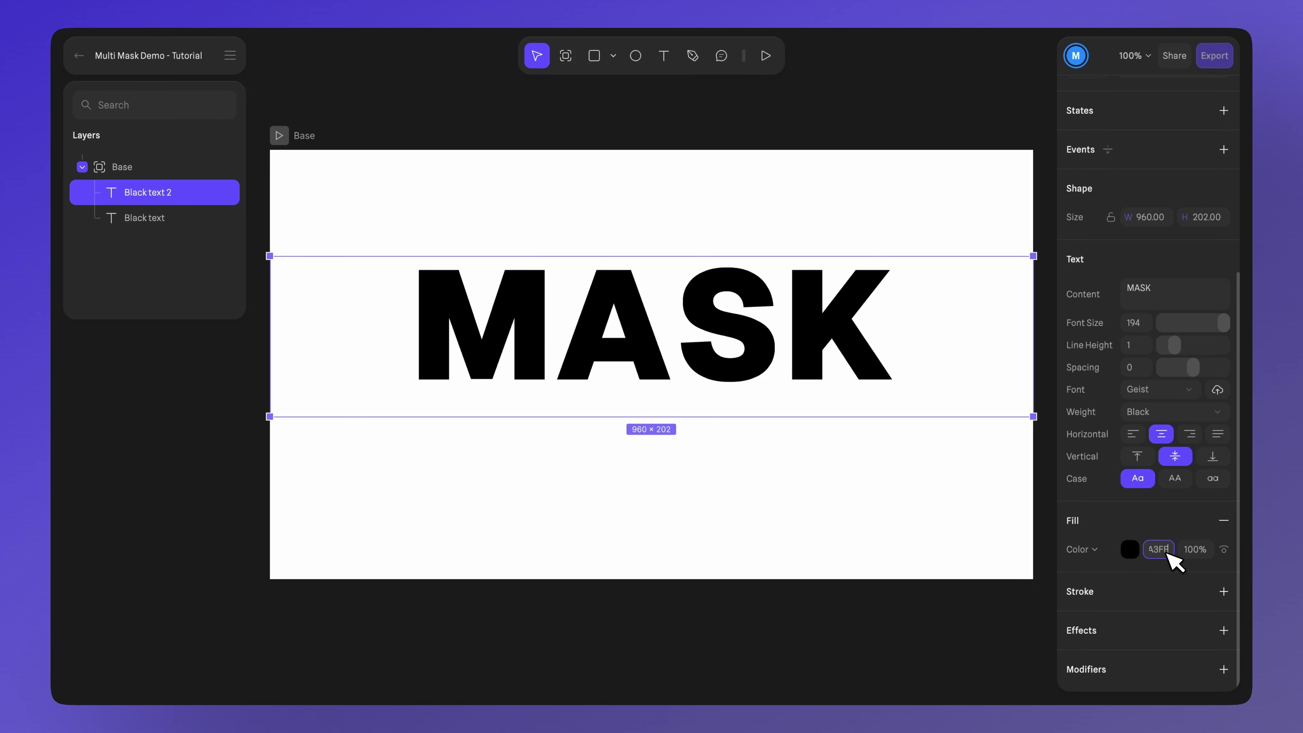
pyautogui.press('Return')
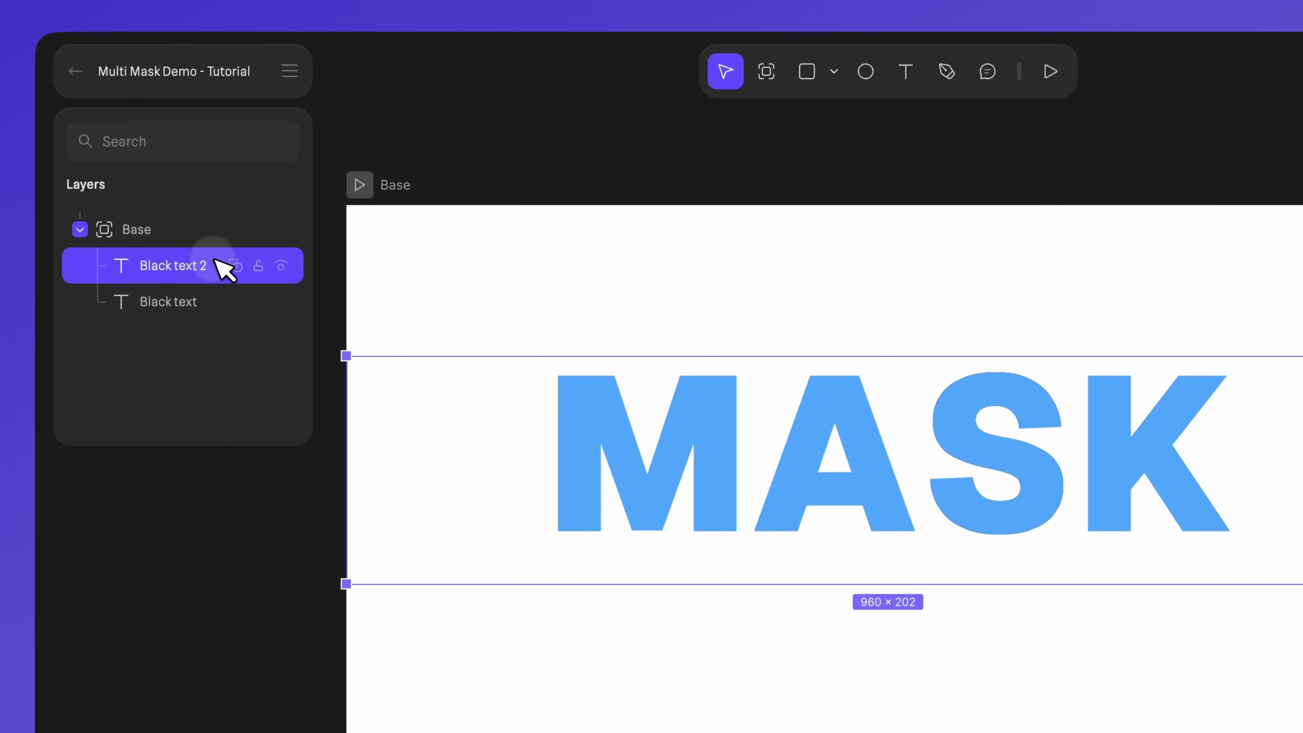
pyautogui.moveTo(184, 196); pyautogui.dragTo(186, 237)
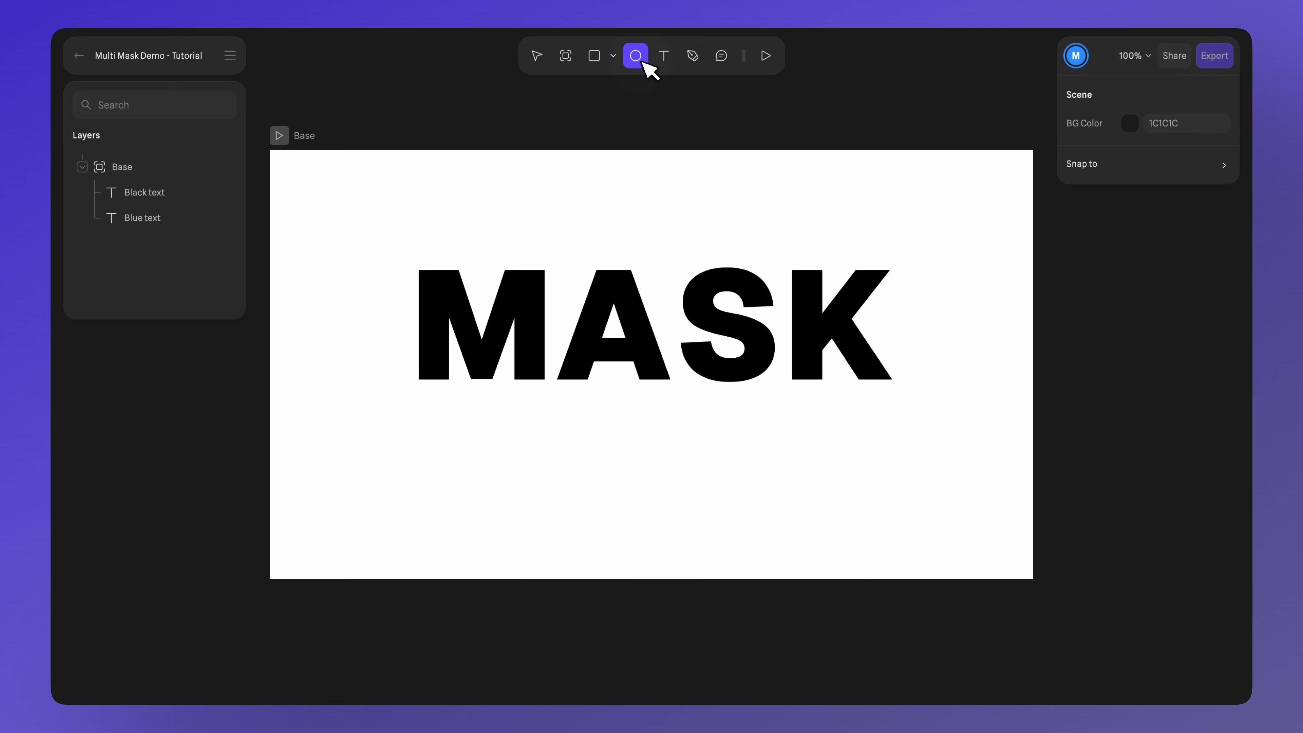
# Draw a 224×224 circle over the SK of MASK and fill it black
pyautogui.moveTo(668, 273); pyautogui.dragTo(833, 453)
pyautogui.click(1144, 507)
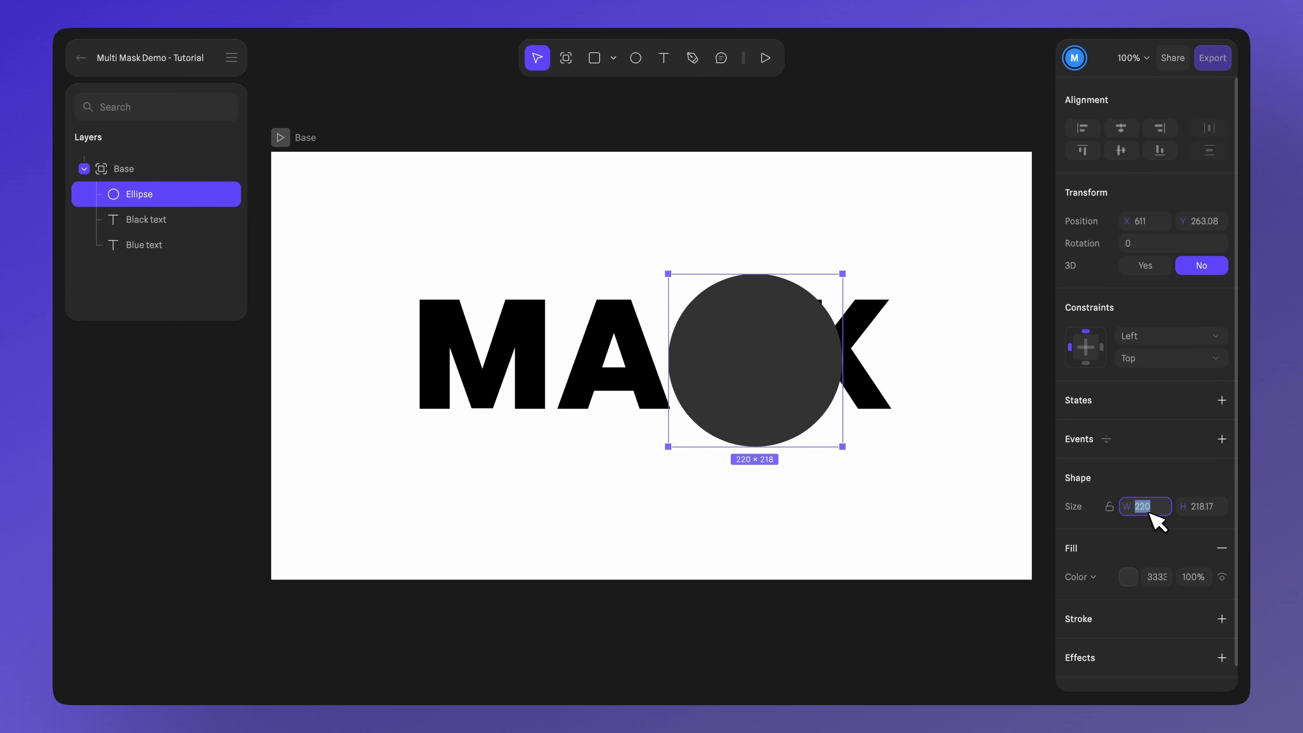
pyautogui.click(1223, 504)
pyautogui.write('22')
pyautogui.write('4')
pyautogui.press('Return')
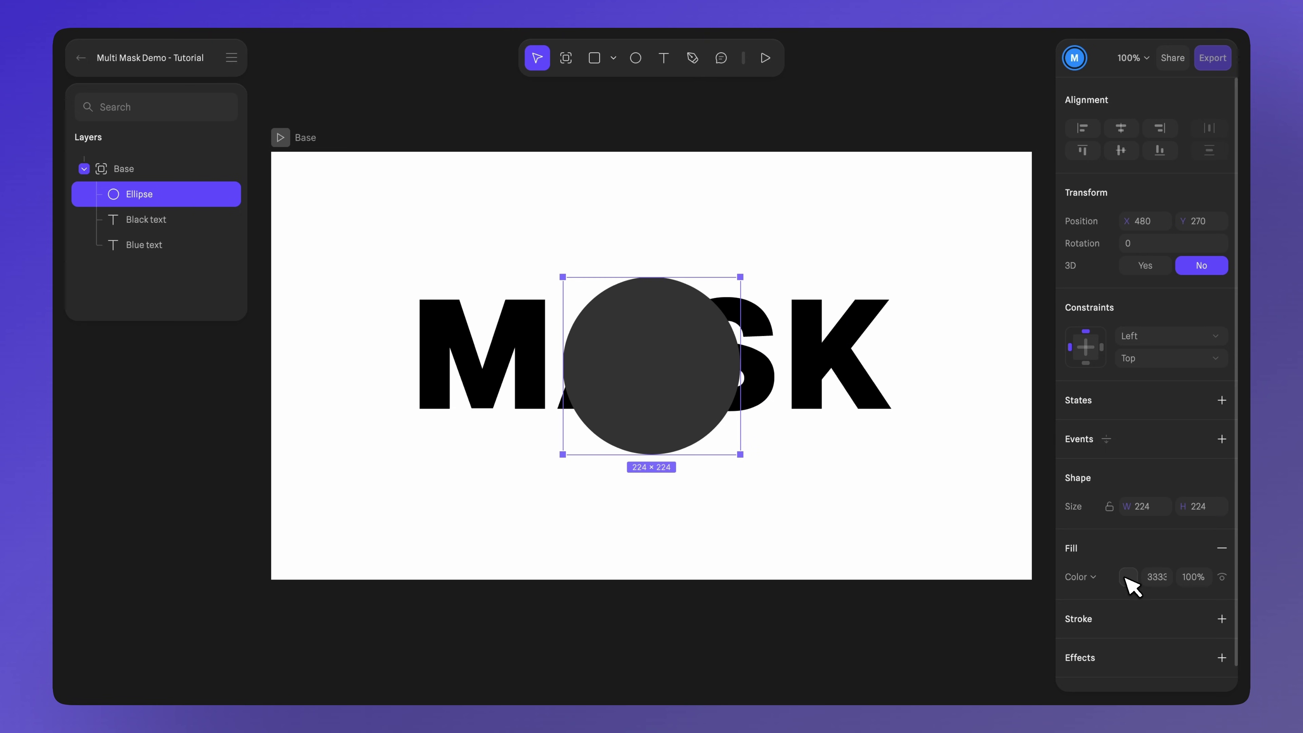
pyautogui.click(1127, 576)
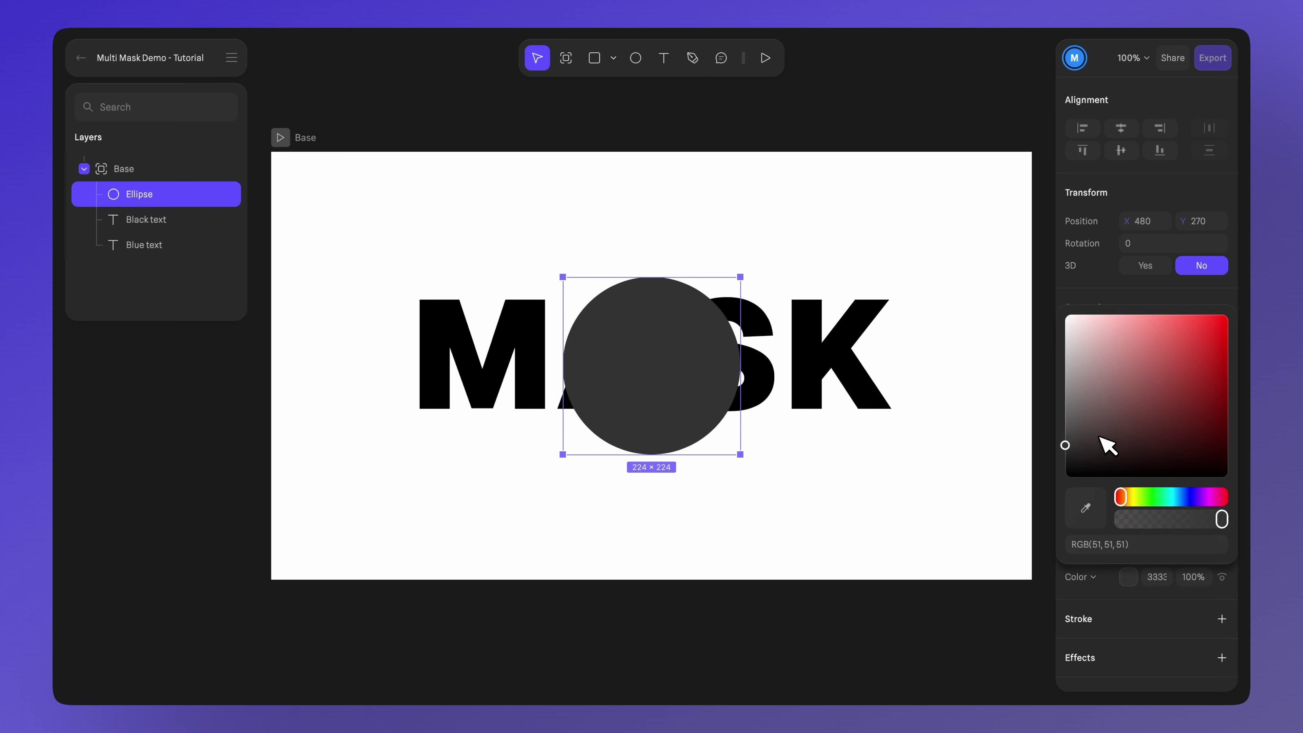
pyautogui.moveTo(1106, 445); pyautogui.dragTo(1071, 469)
# Duplicate the black circle, make the copy white, and move it below the black one
pyautogui.rightClick(670, 389)
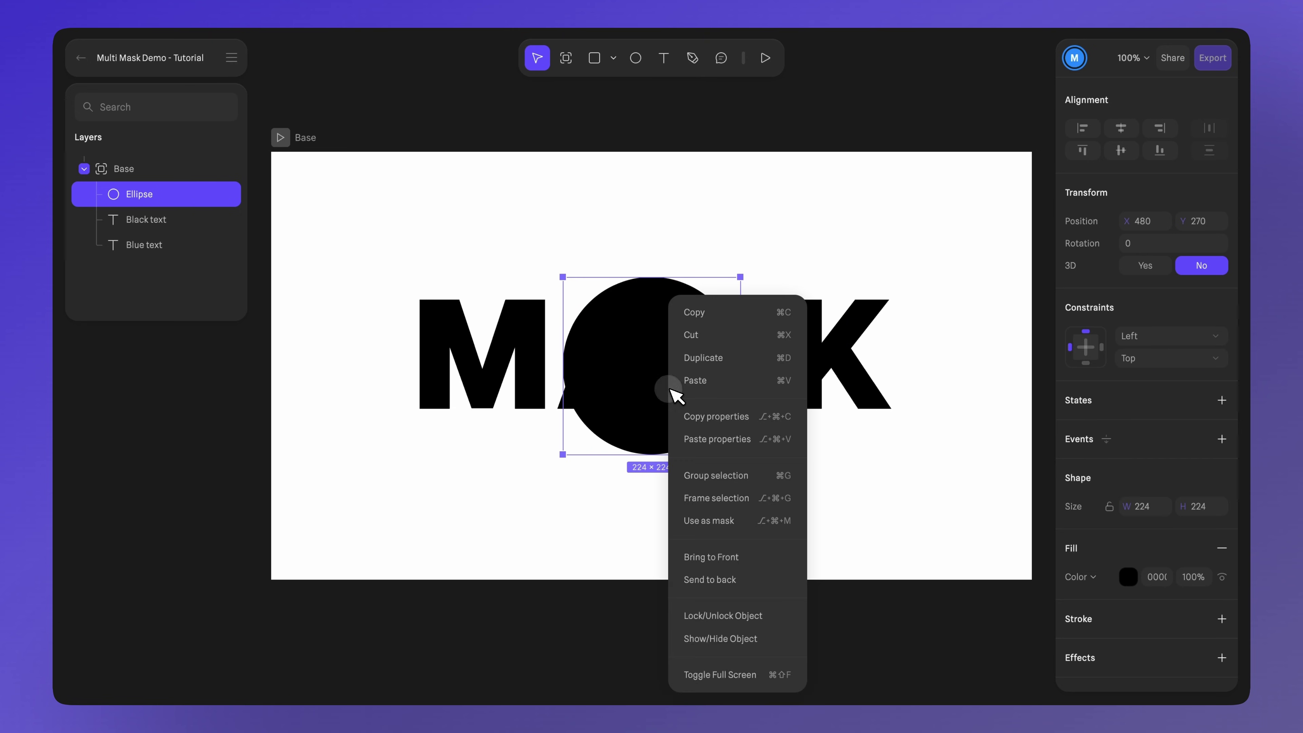
pyautogui.click(731, 360)
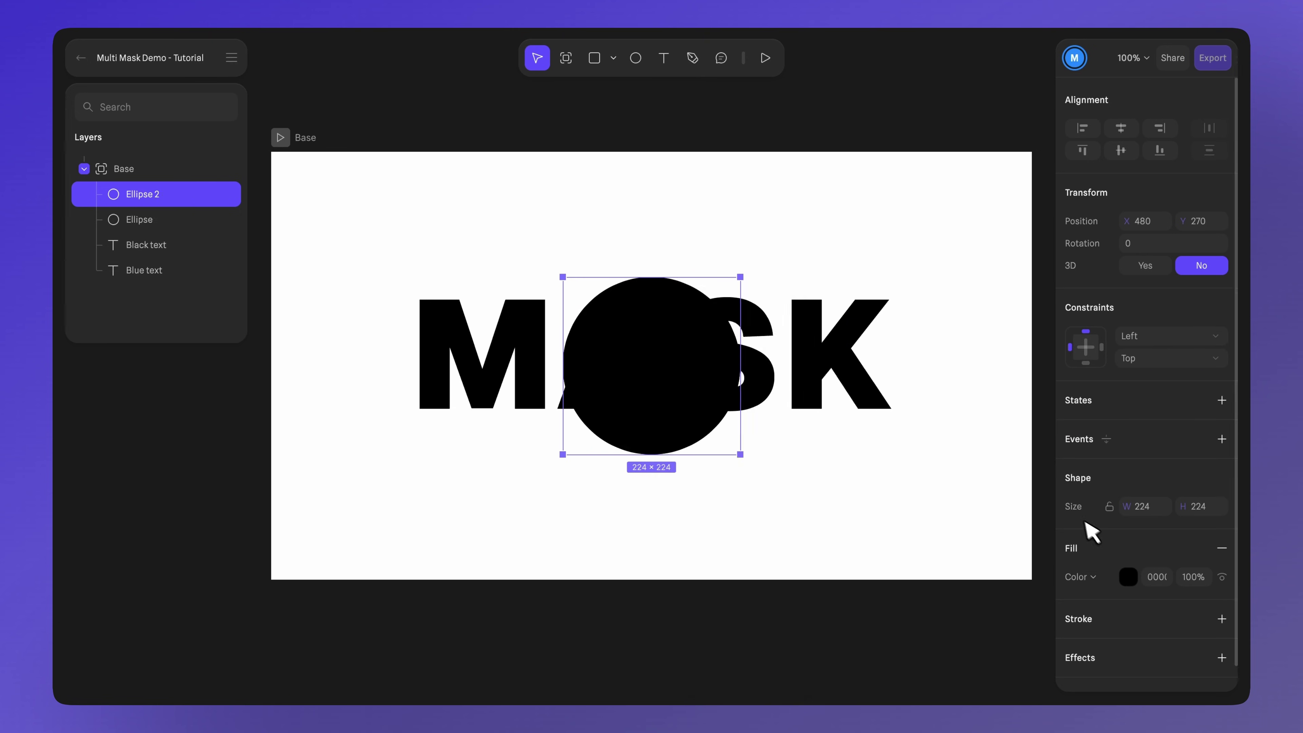
pyautogui.click(1131, 575)
pyautogui.moveTo(1122, 430); pyautogui.dragTo(1018, 292)
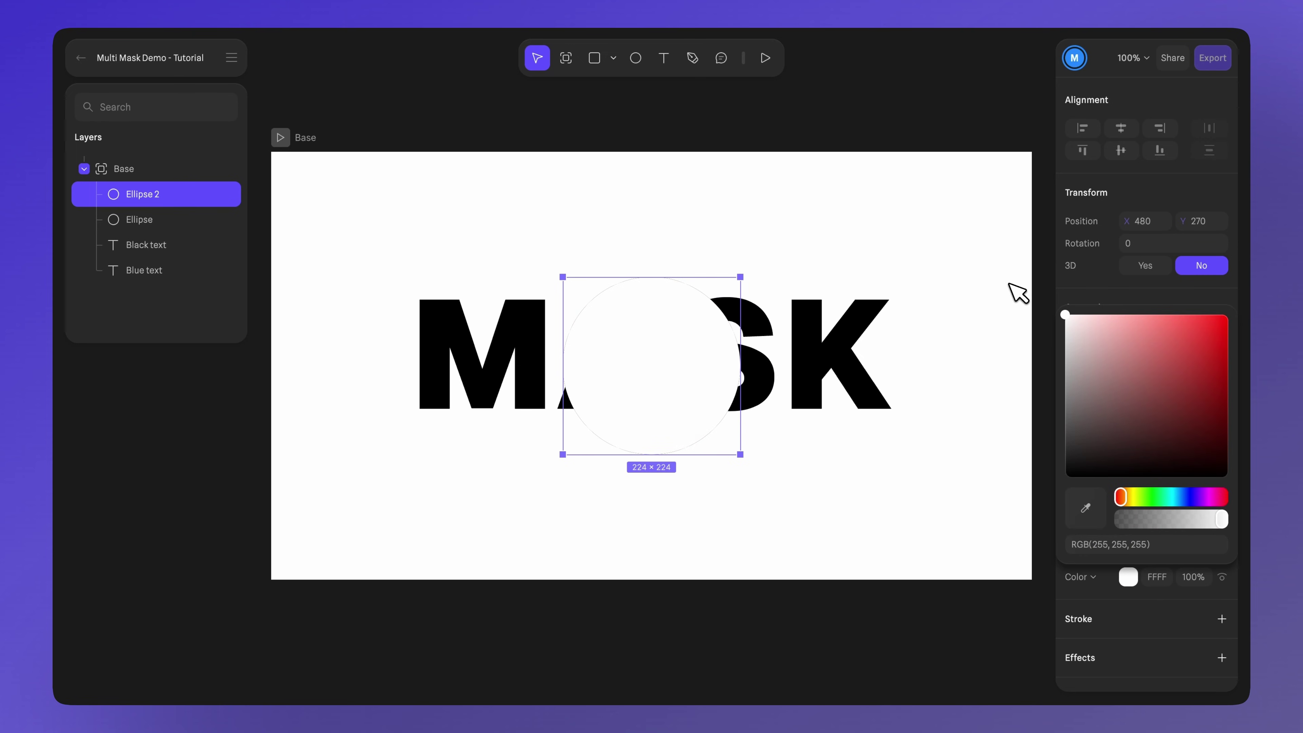
pyautogui.click(151, 202)
pyautogui.moveTo(152, 202); pyautogui.dragTo(153, 265)
# Rename the circle layers 'Black Ellipse' and 'White Ellipse'
pyautogui.keyDown('shift'); pyautogui.click(150, 202); pyautogui.keyUp('shift')
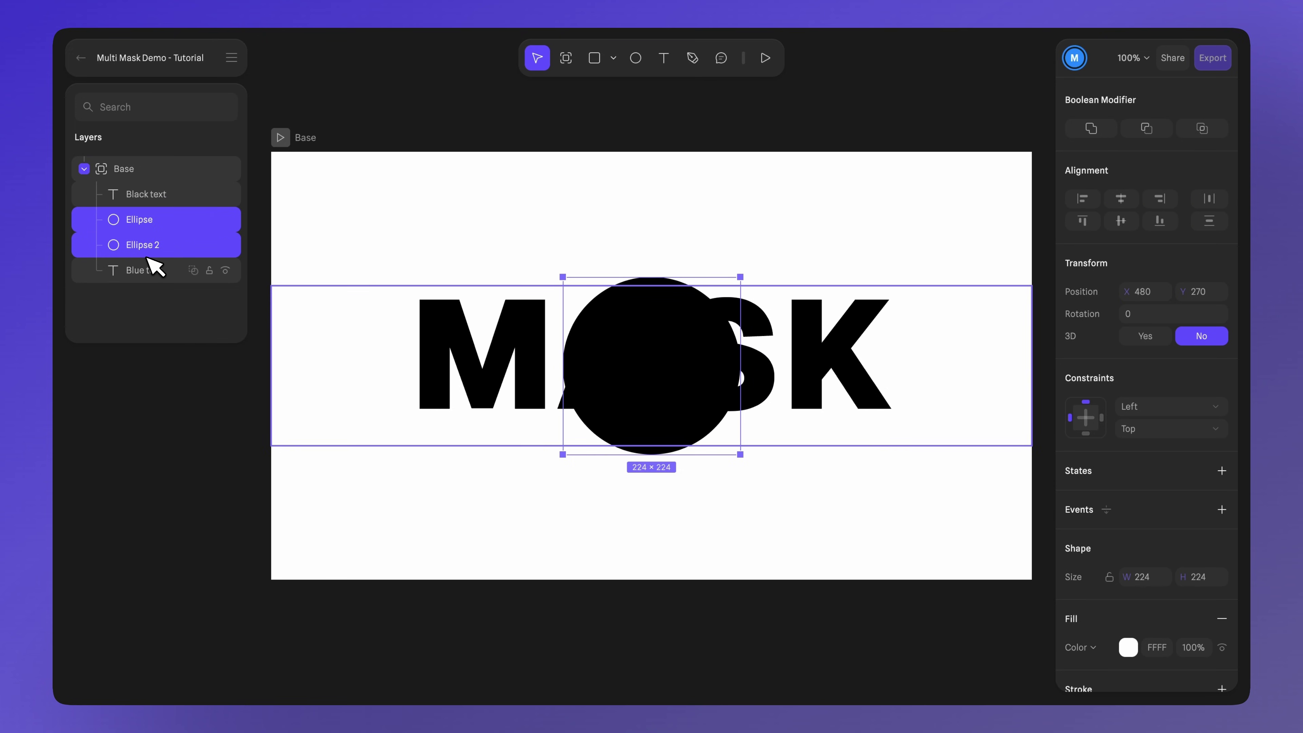
pyautogui.doubleClick(150, 222)
pyautogui.write('Black El')
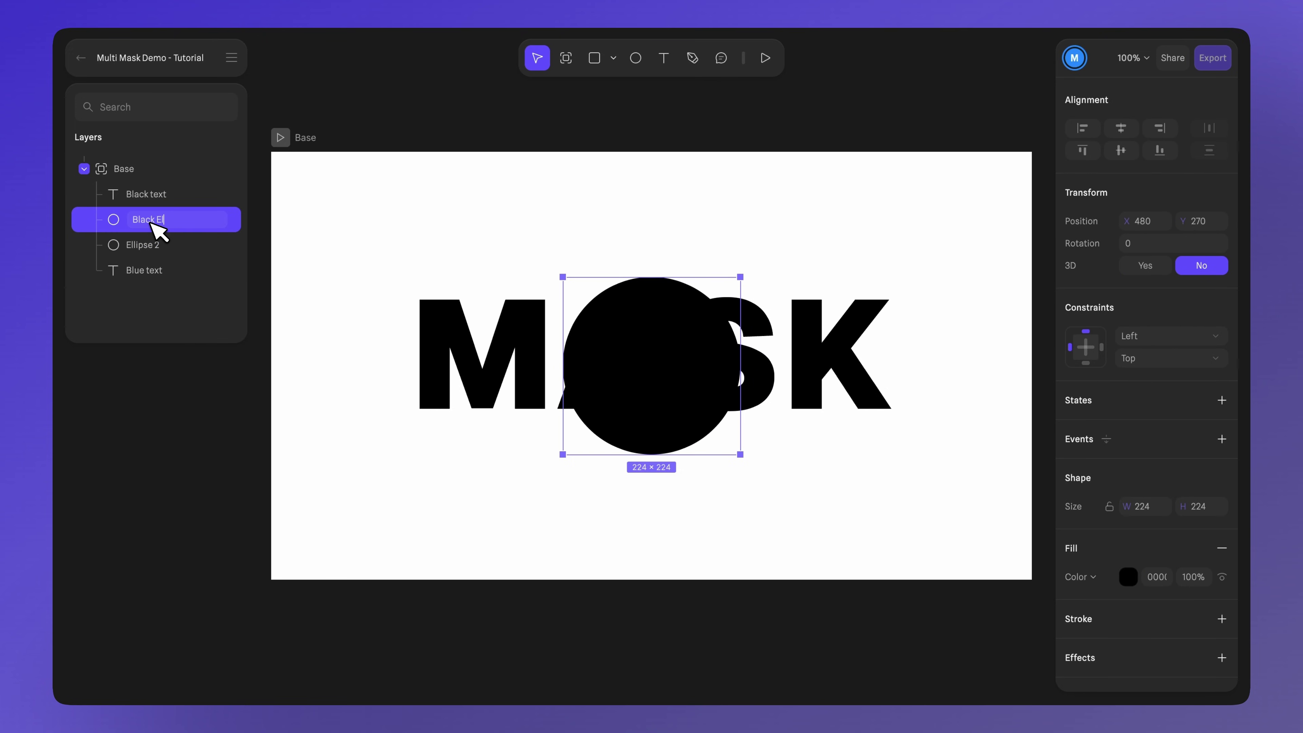
pyautogui.write('lipse')
pyautogui.click(138, 246)
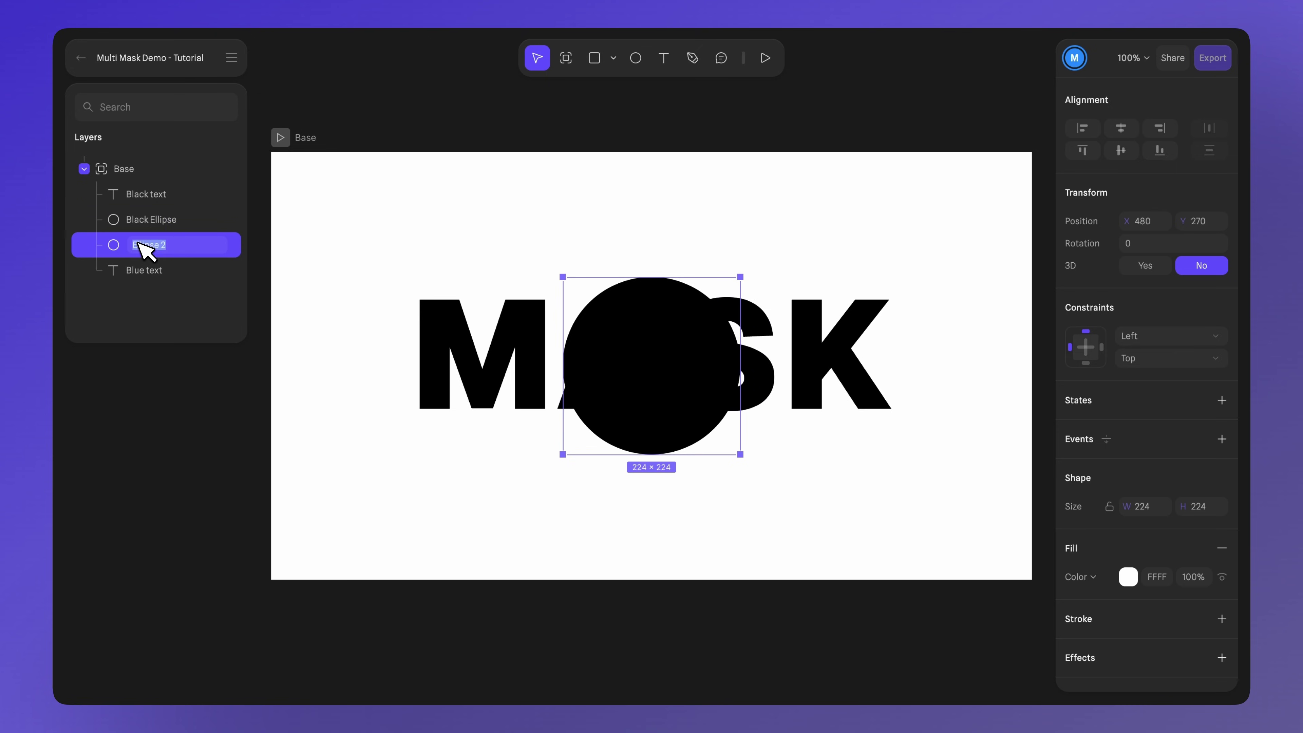
pyautogui.write('White Ellipse')
pyautogui.click(169, 168)
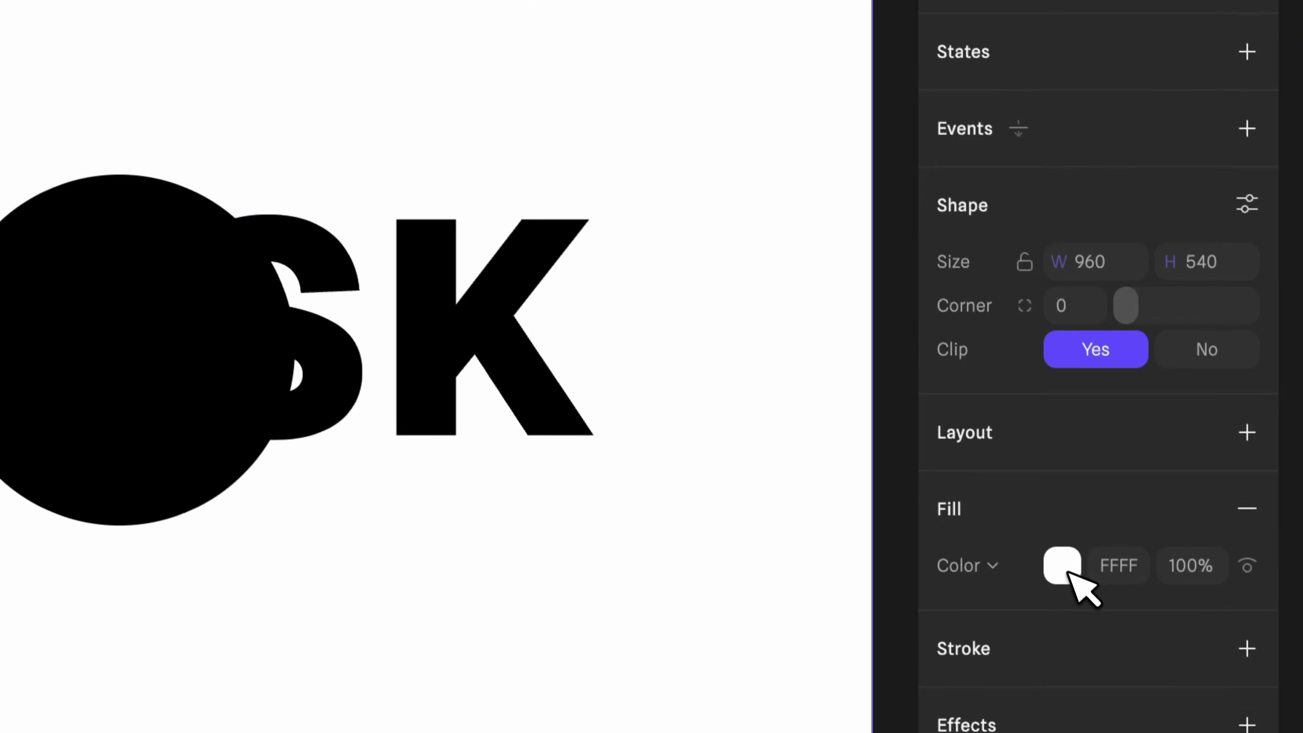
# Fill the Base frame black and turn Black Ellipse into a mask
pyautogui.click(1128, 577)
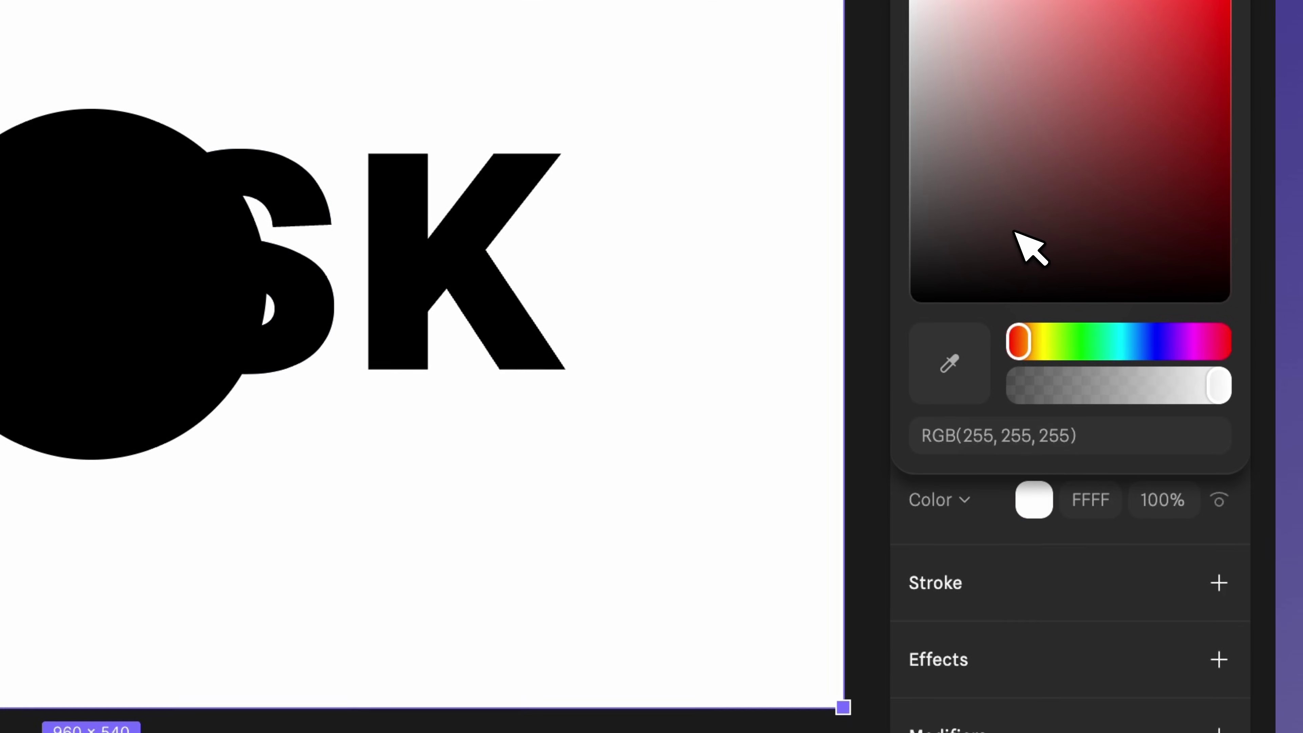
pyautogui.moveTo(1024, 248); pyautogui.dragTo(909, 294)
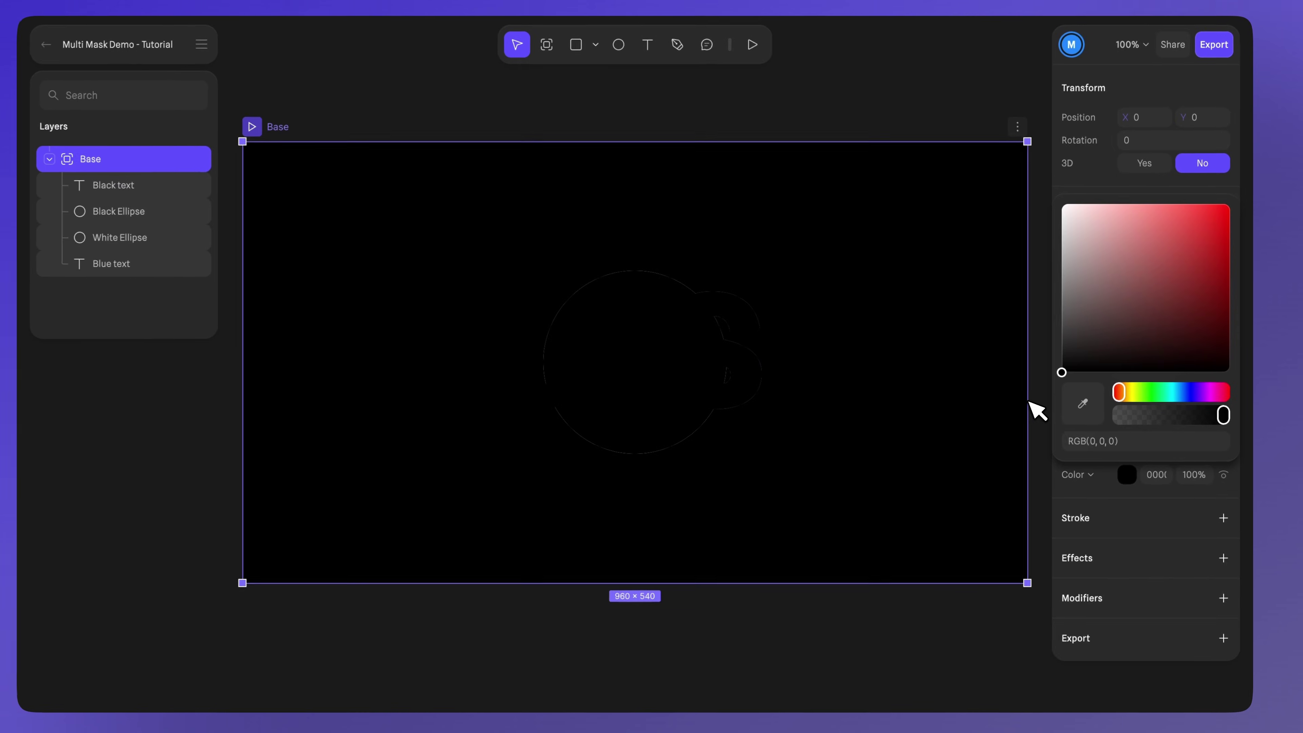
pyautogui.click(239, 418)
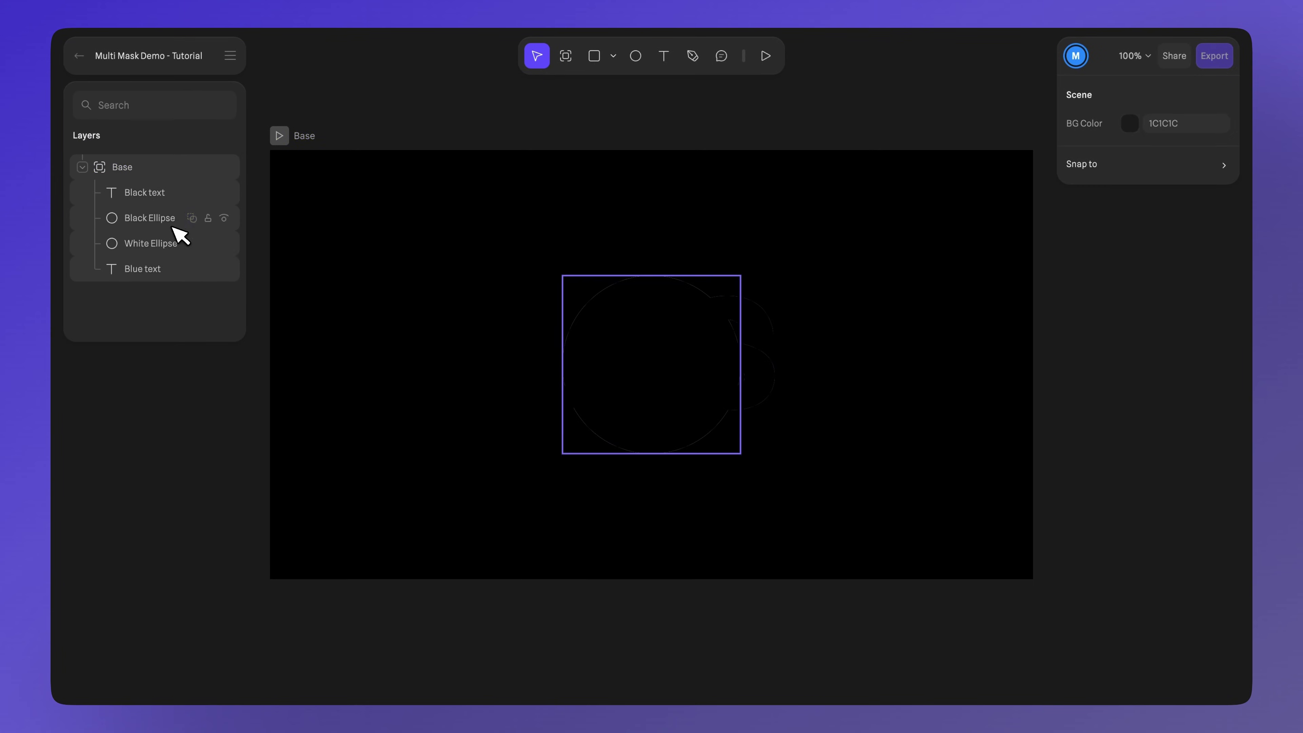
pyautogui.click(166, 218)
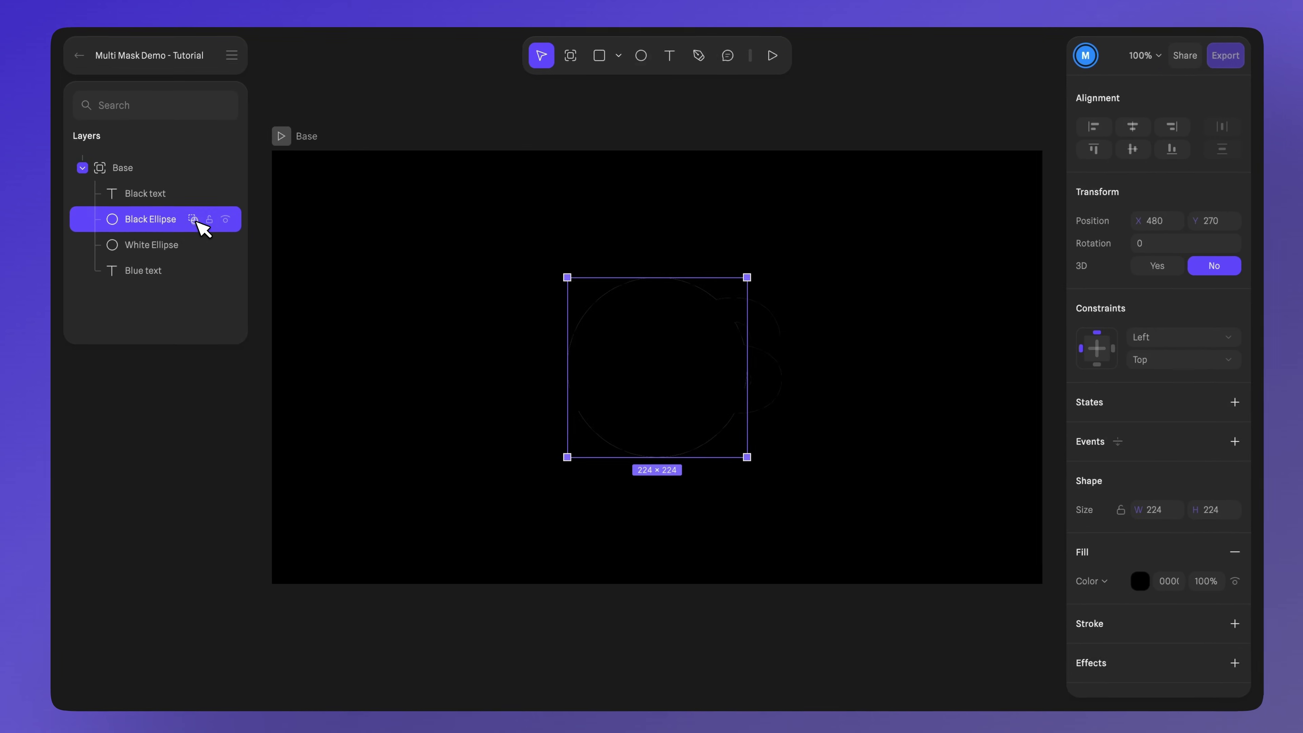
pyautogui.click(306, 340)
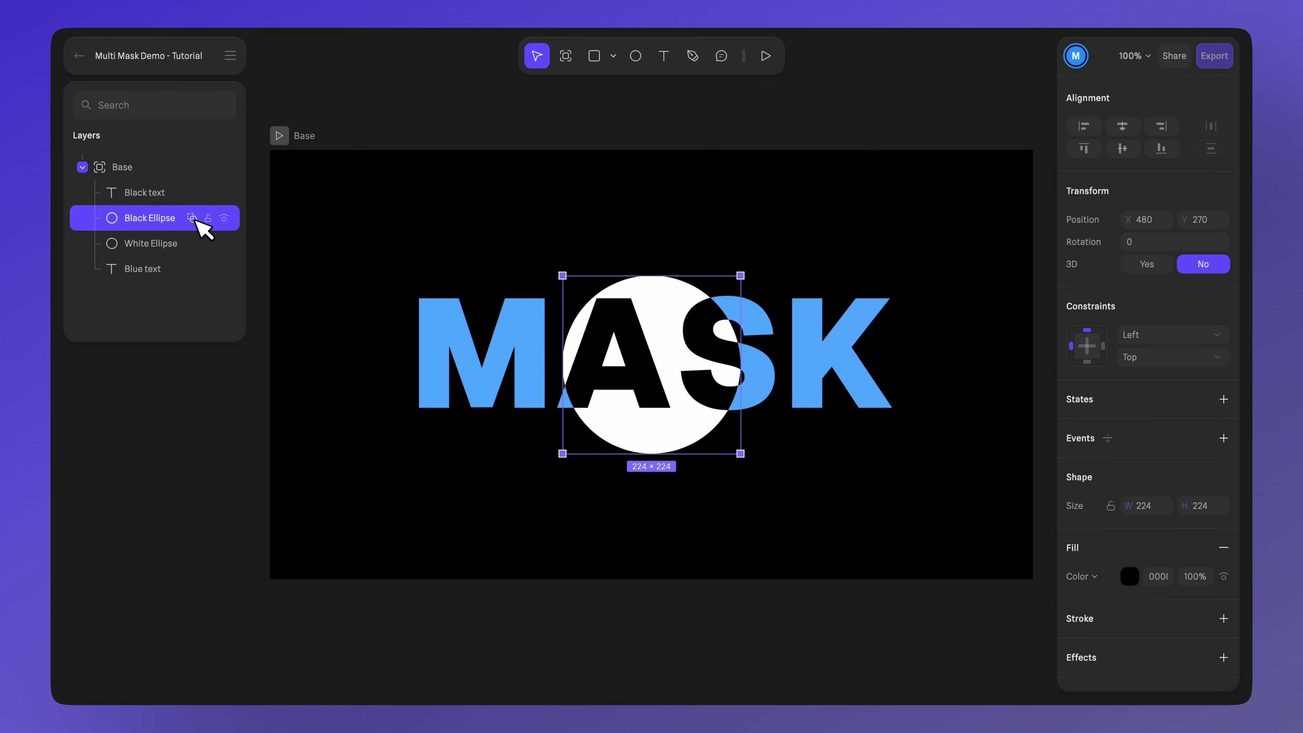
# Add a Follow-cursor event to both Black Ellipse and White Ellipse, then play the preview
pyautogui.click(1223, 438)
pyautogui.click(946, 155)
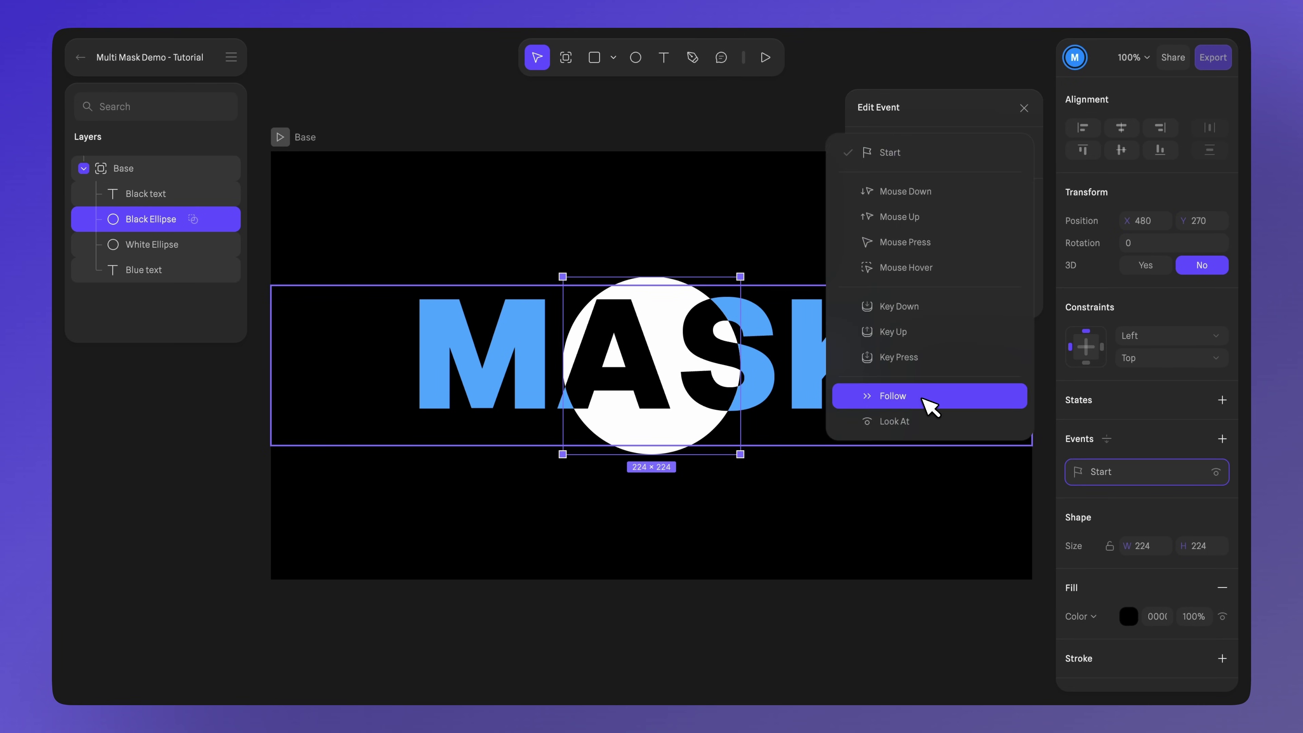
pyautogui.click(929, 405)
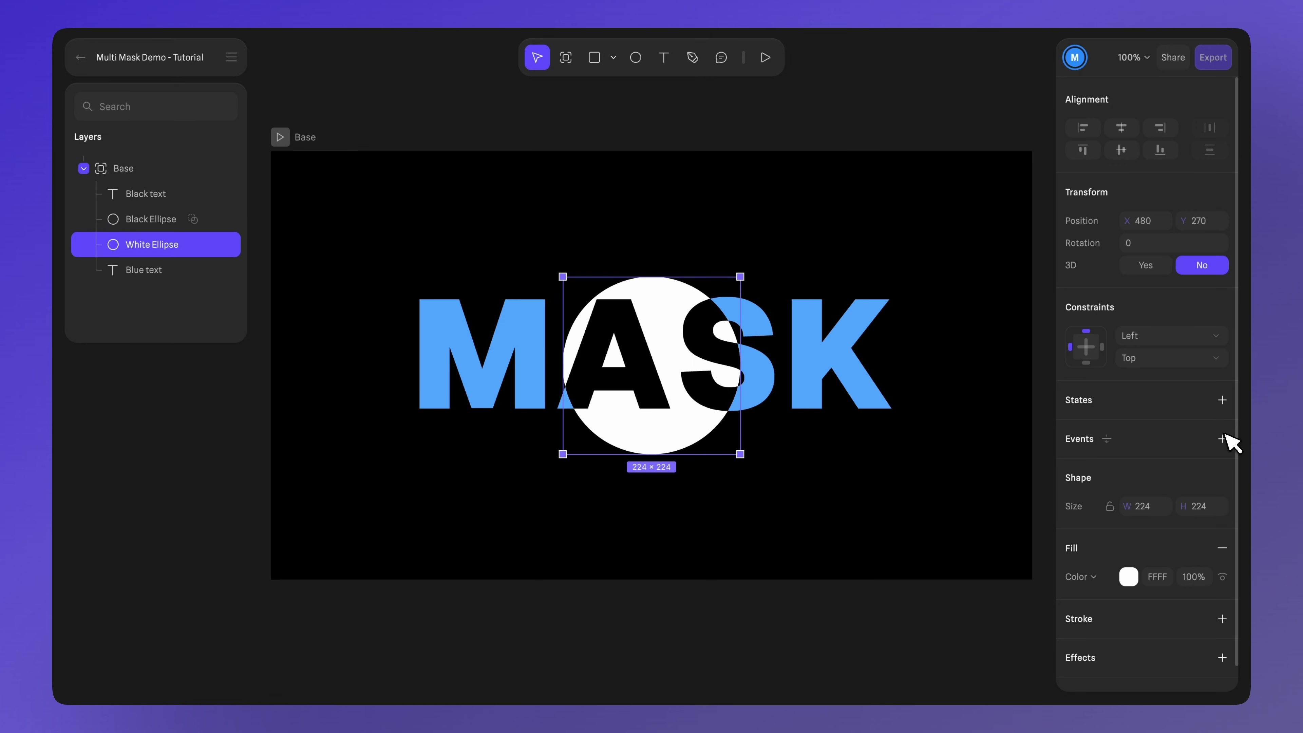
pyautogui.click(1222, 439)
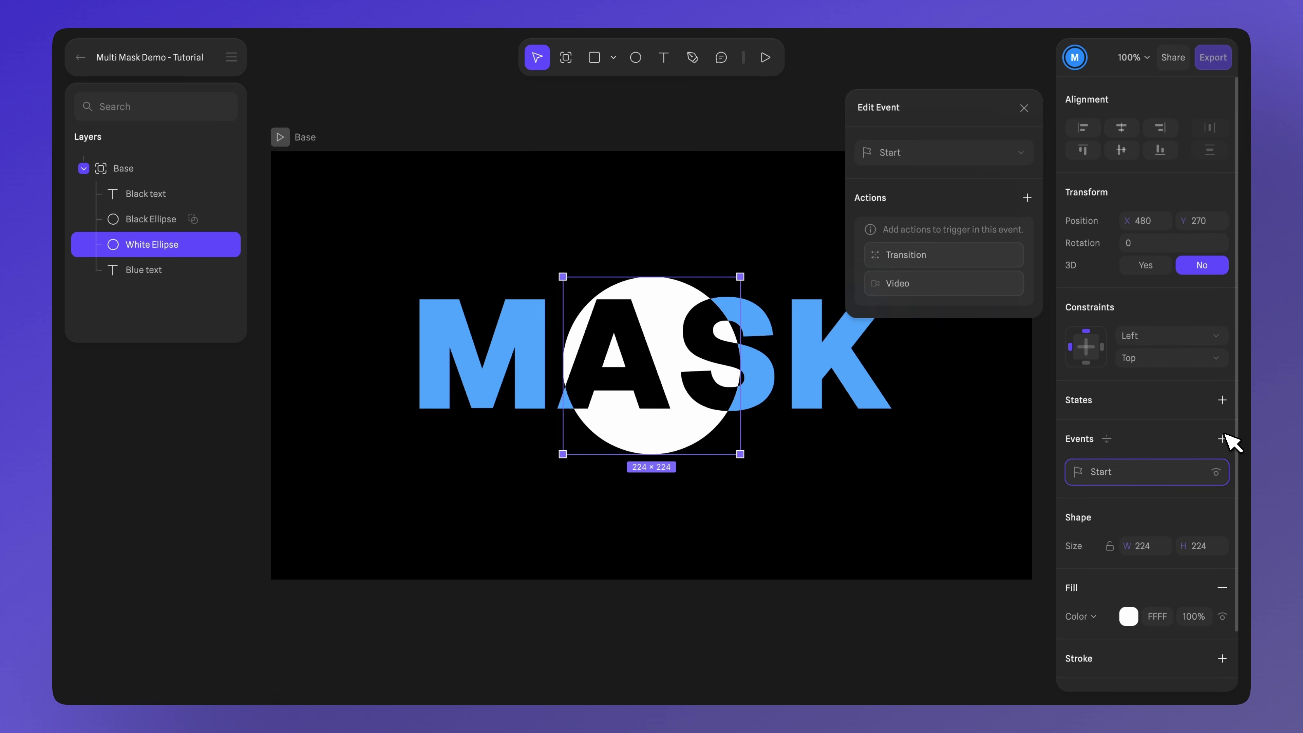
pyautogui.click(937, 153)
pyautogui.click(929, 398)
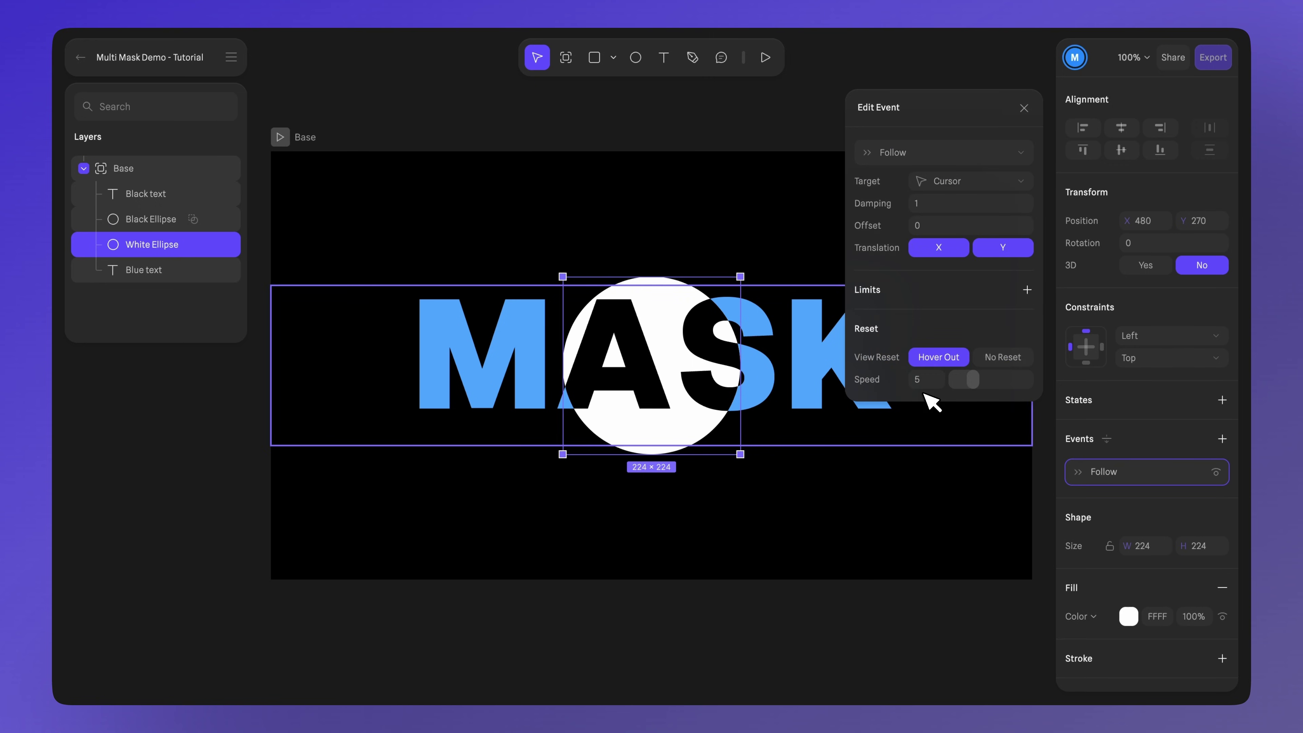
pyautogui.click(279, 136)
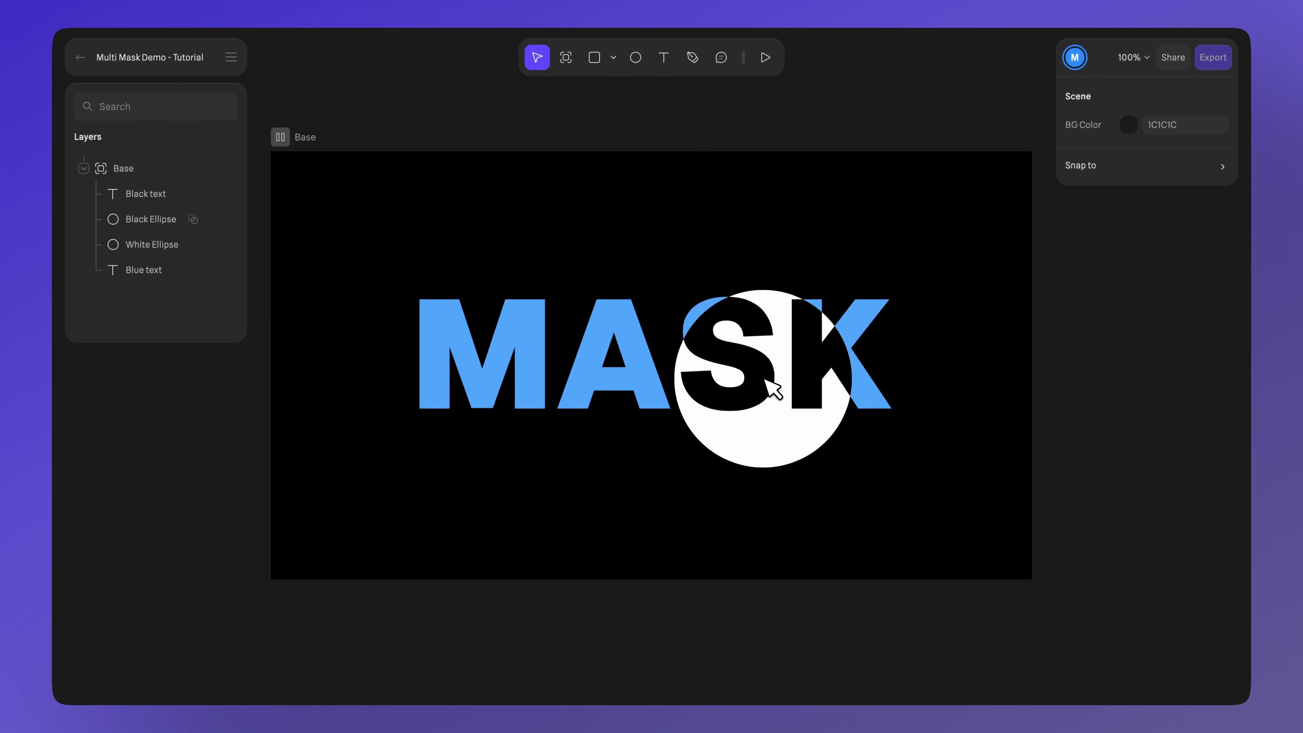
# Group the four MASK layers, enable 3D, and rotate the group to X -19, Y 30
pyautogui.press('Escape')
pyautogui.keyDown('shift'); pyautogui.click(163, 268); pyautogui.keyUp('shift')
pyautogui.rightClick(166, 272)
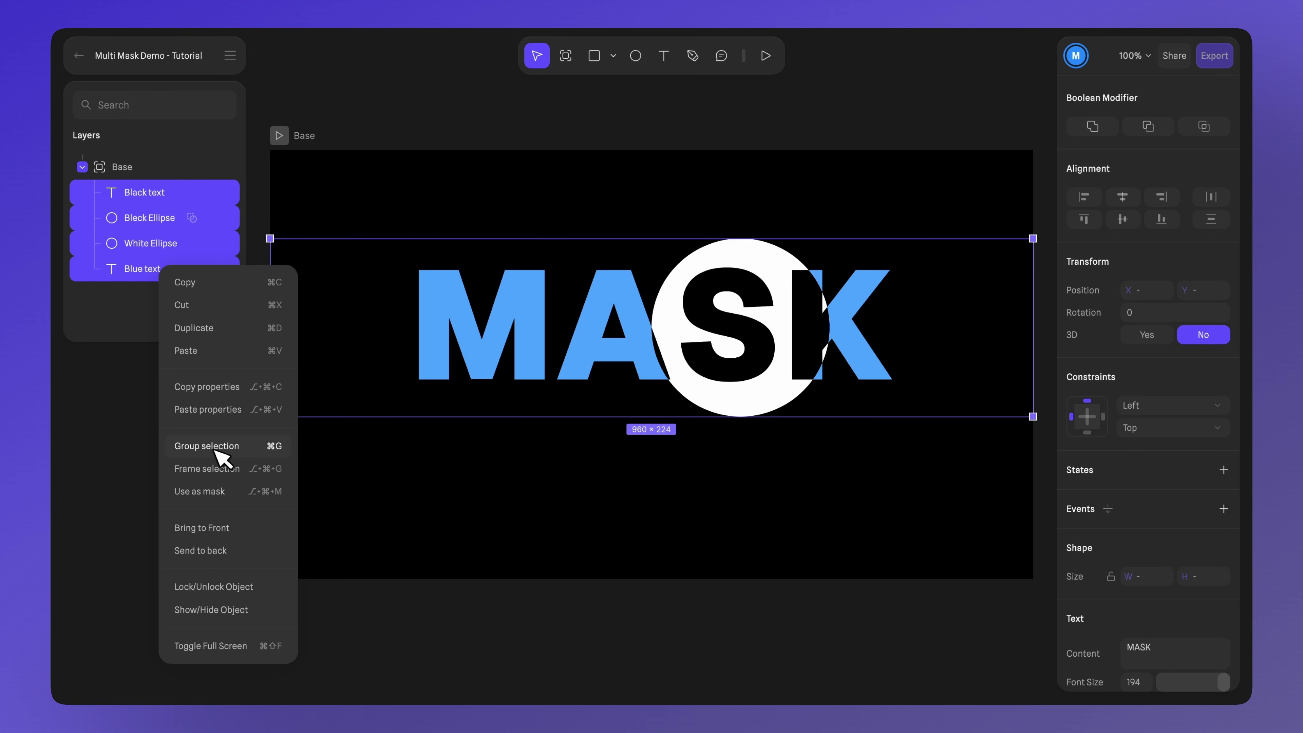
pyautogui.click(236, 446)
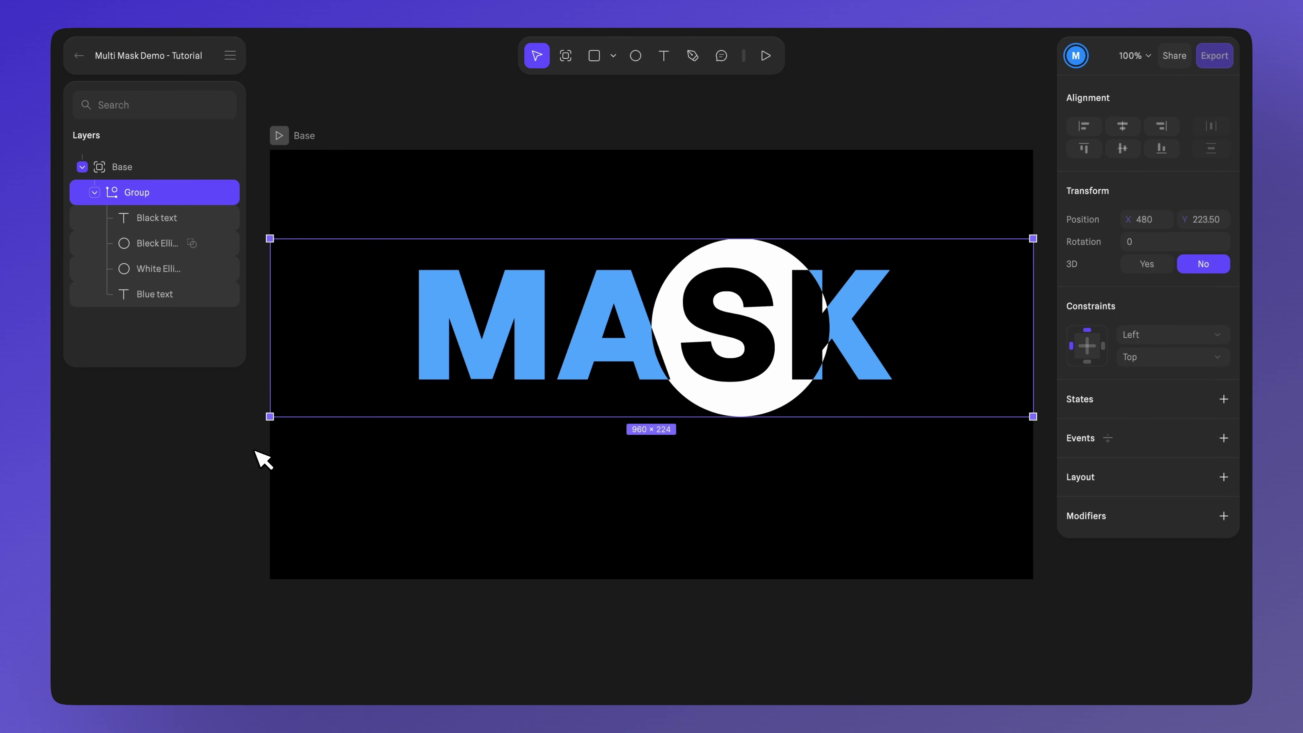
pyautogui.click(1147, 263)
pyautogui.moveTo(1131, 309); pyautogui.dragTo(1171, 314)
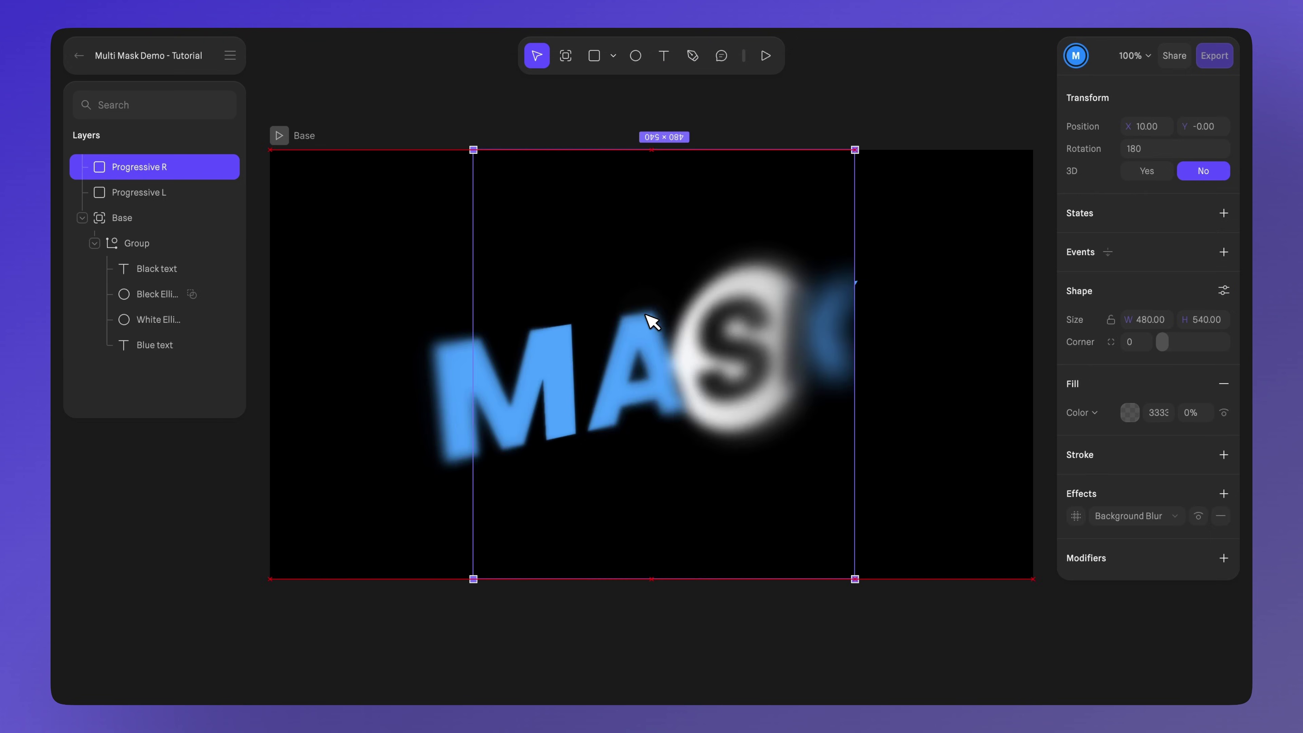
# Place the Progressive R and L blur panels inside the Base frame and play the preview
pyautogui.moveTo(645, 315); pyautogui.dragTo(764, 309)
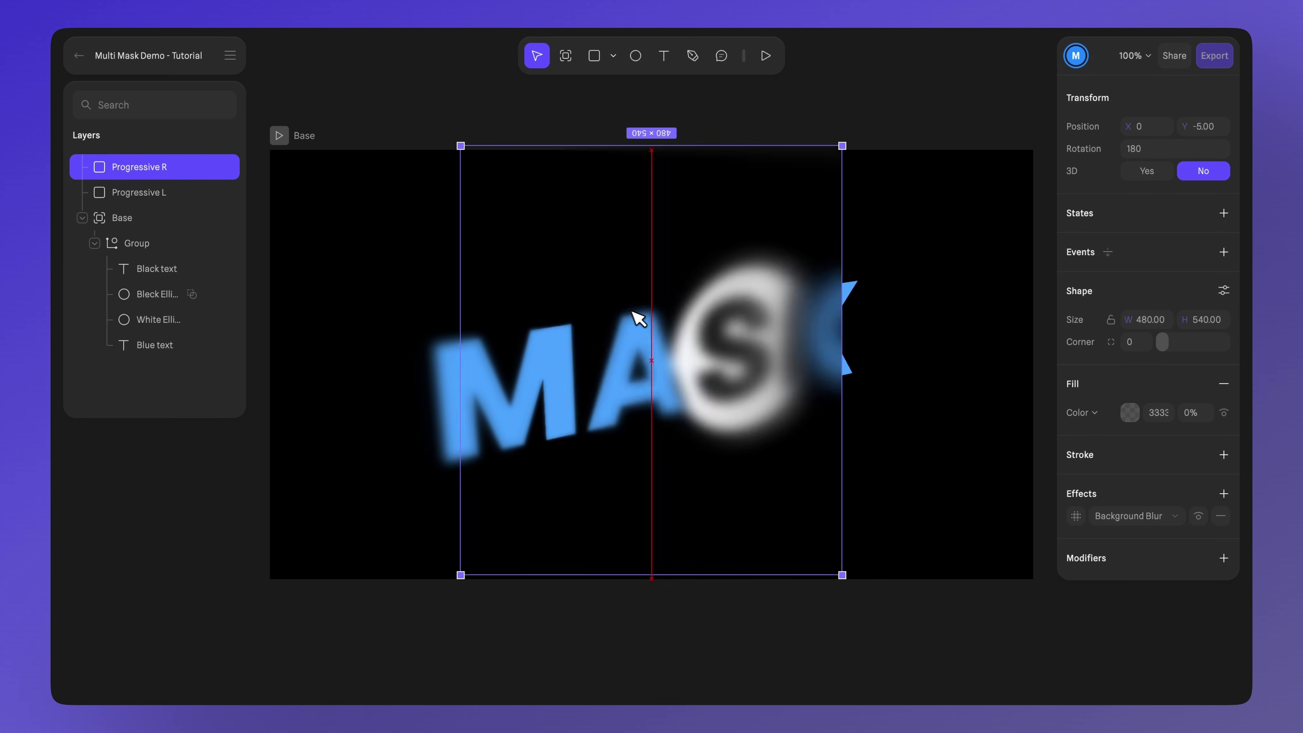
pyautogui.moveTo(665, 316); pyautogui.dragTo(831, 314)
pyautogui.moveTo(139, 192)
pyautogui.mouseDown()
pyautogui.moveTo(137, 244)
pyautogui.moveTo(143, 203)
pyautogui.mouseUp()
pyautogui.click(439, 100)
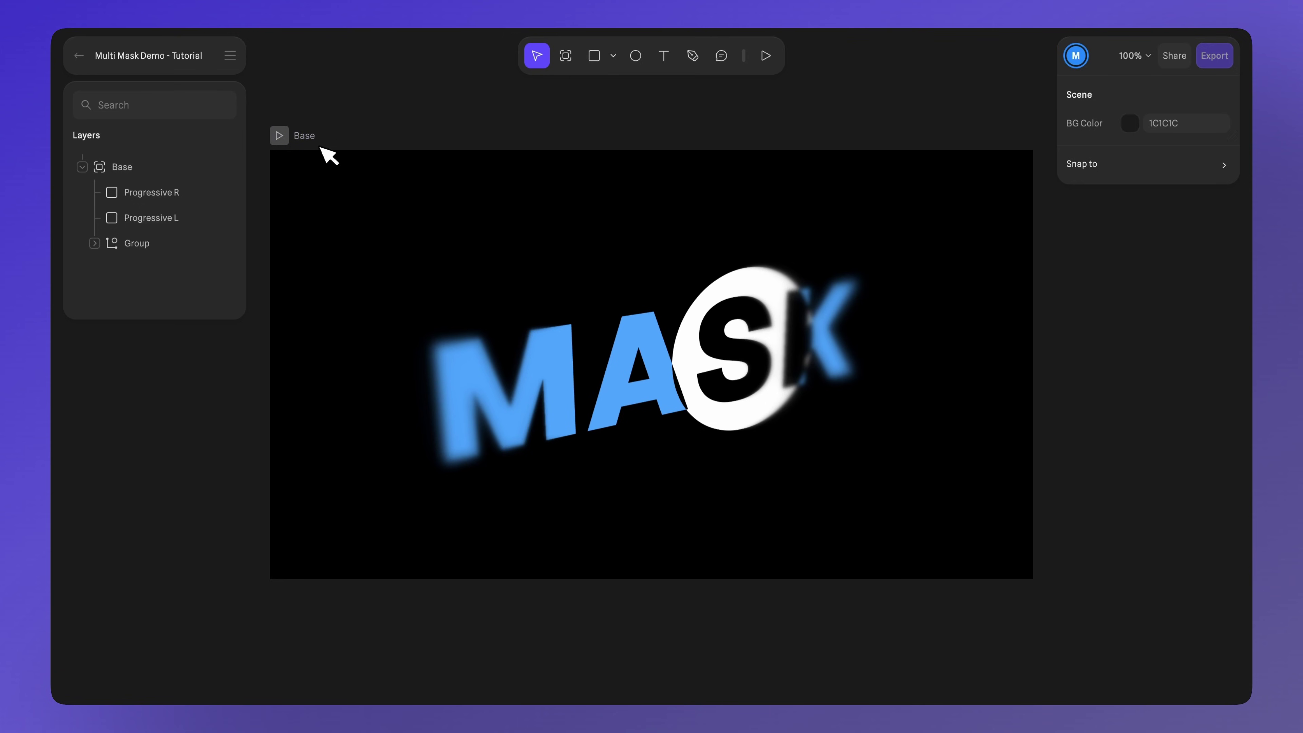
pyautogui.click(766, 55)
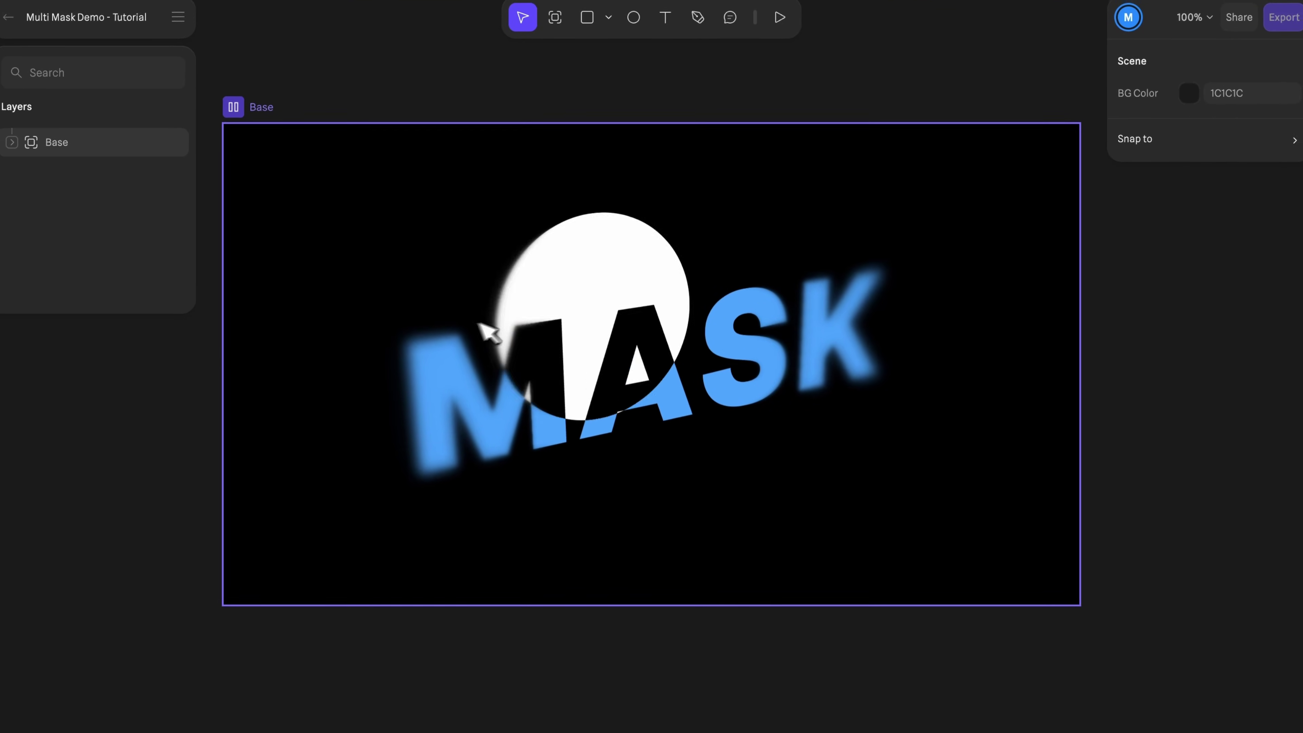